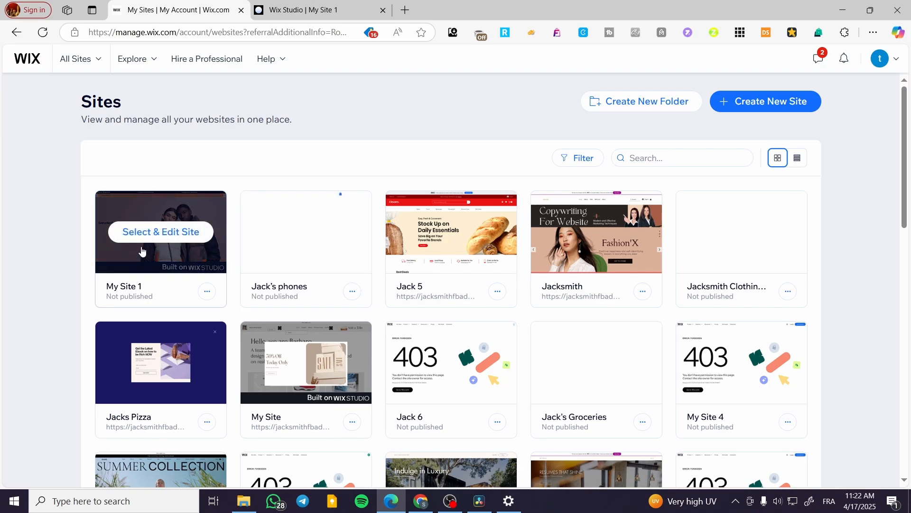
Step: View the new site creation page in a separate tab and close that tab
{"action": "mouse_move", "coordinate": [170, 288]}
{"action": "right_click", "coordinate": [751, 103]}
{"action": "left_click", "coordinate": [770, 114]}
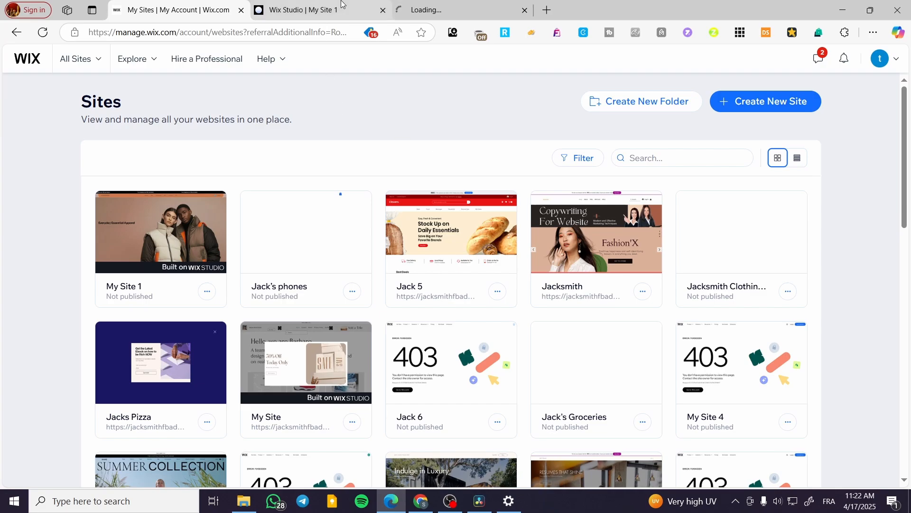
{"action": "left_click", "coordinate": [456, 10]}
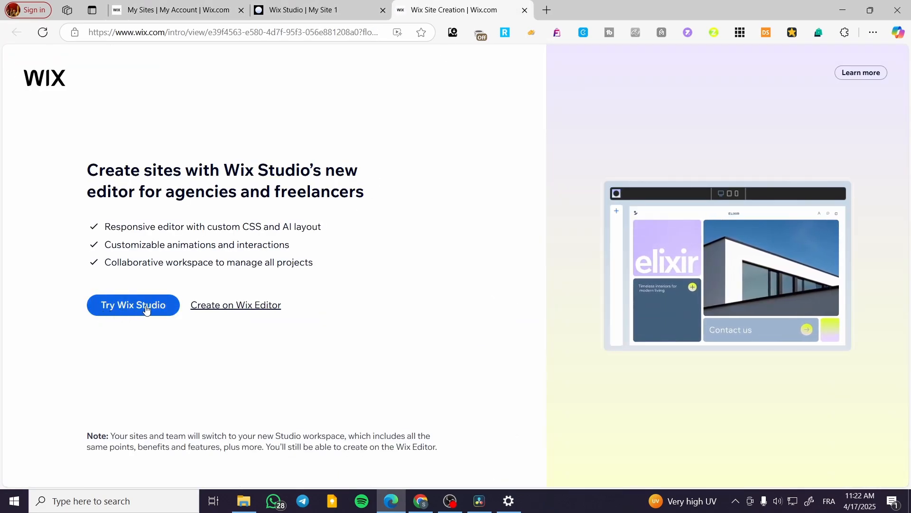
{"action": "left_click", "coordinate": [524, 10]}
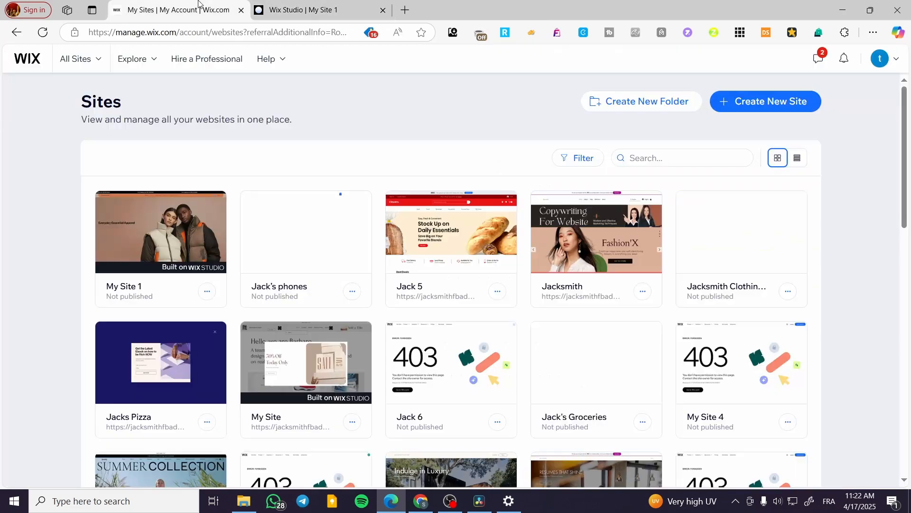
Step: Open My Site 1 from the sites overview for editing in its dashboard
{"action": "left_click", "coordinate": [275, 6]}
{"action": "left_click", "coordinate": [204, 5]}
{"action": "left_click", "coordinate": [163, 231]}
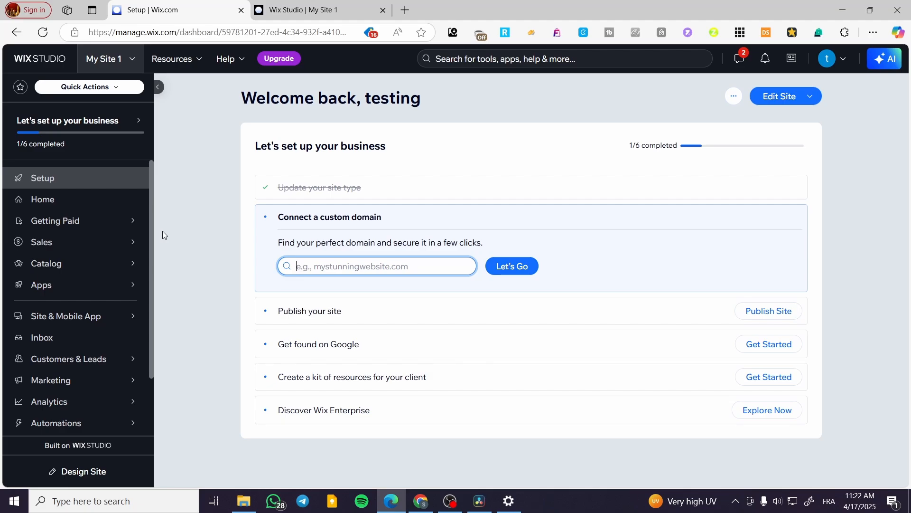
Step: Look through the store products list in My Site 1's catalog and return to the Setup page
{"action": "left_click", "coordinate": [47, 269]}
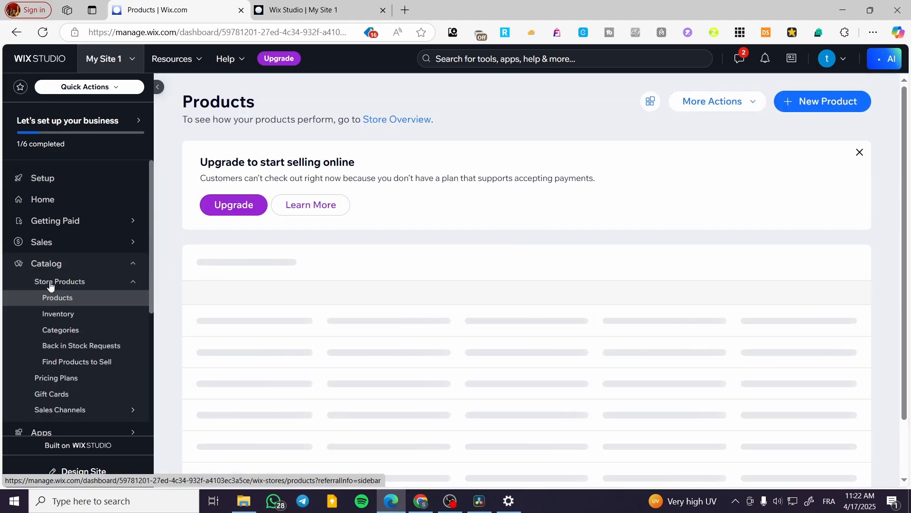
{"action": "scroll", "coordinate": [495, 317], "scroll_direction": "down", "scroll_amount": 10}
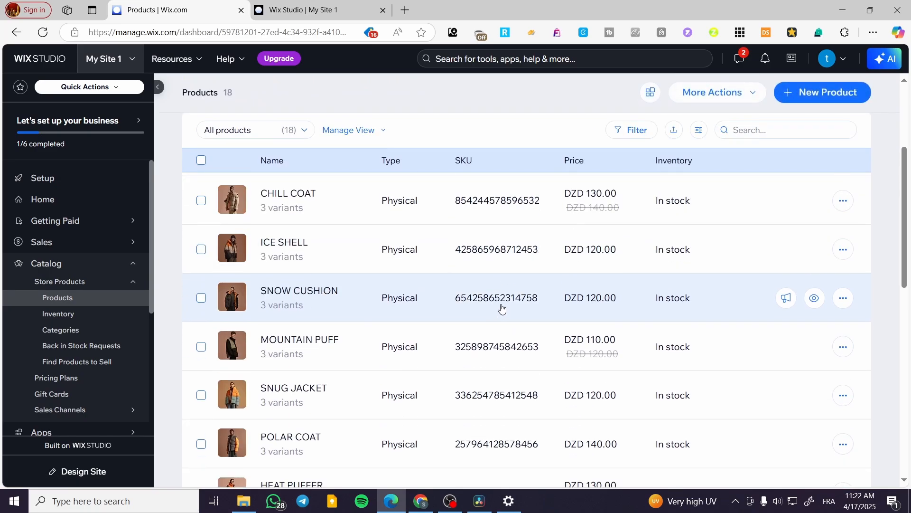
{"action": "scroll", "coordinate": [475, 332], "scroll_direction": "down", "scroll_amount": 5}
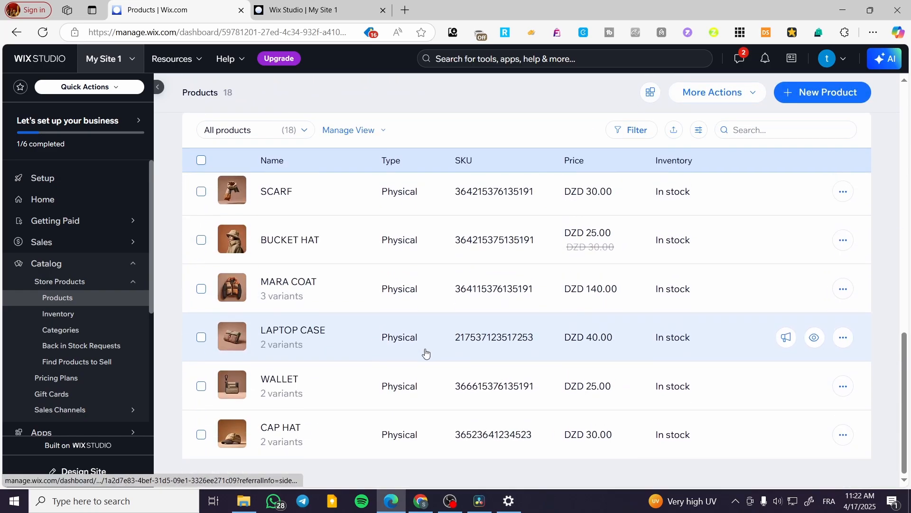
{"action": "scroll", "coordinate": [187, 348], "scroll_direction": "up", "scroll_amount": 10}
{"action": "scroll", "coordinate": [343, 299], "scroll_direction": "up", "scroll_amount": 2}
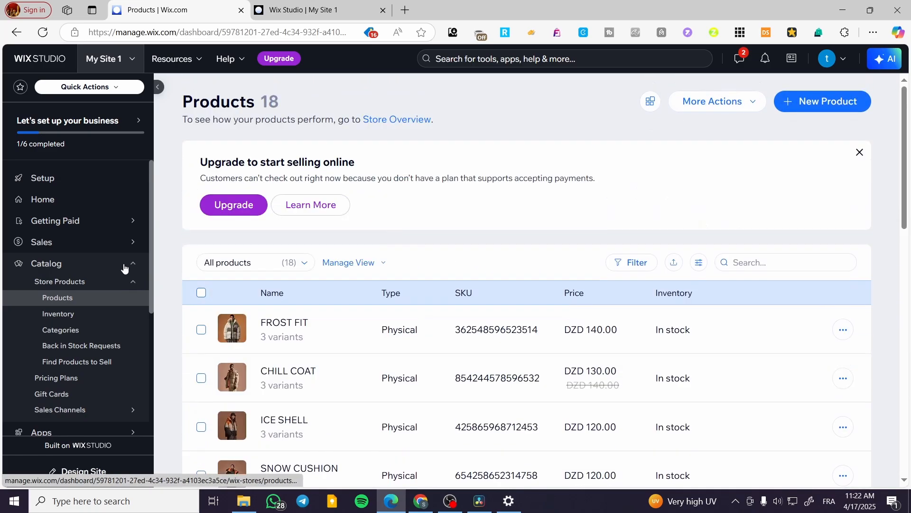
{"action": "left_click", "coordinate": [136, 265]}
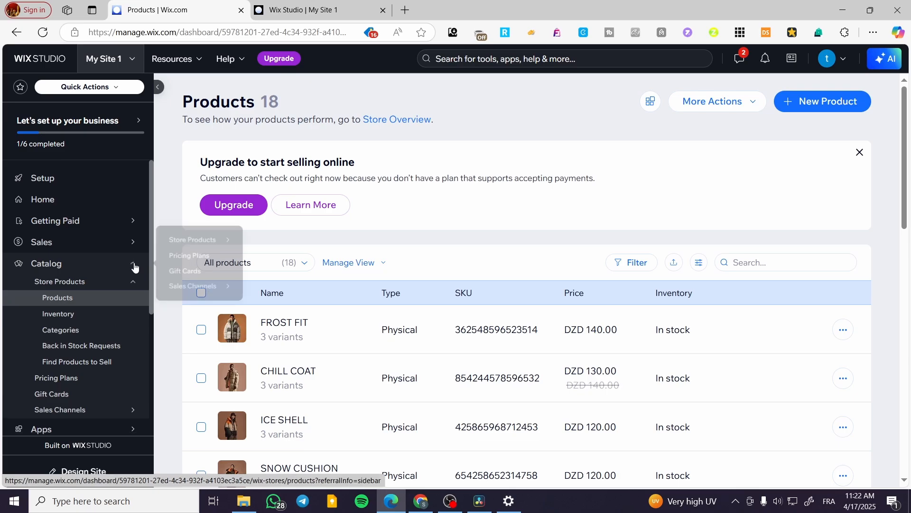
{"action": "left_click", "coordinate": [71, 188]}
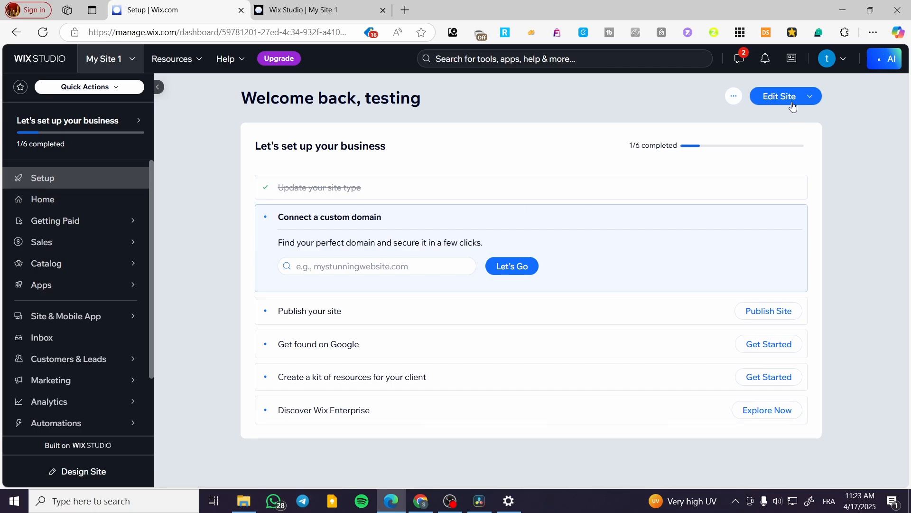
Step: Switch to the Wix Studio editor of My Site 1 and open the store's Product Page
{"action": "left_click", "coordinate": [313, 4]}
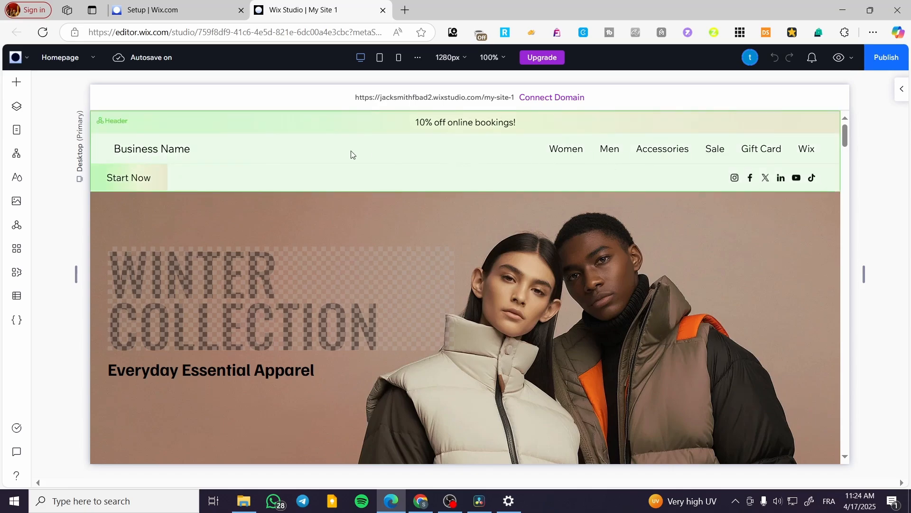
{"action": "left_click", "coordinate": [15, 135]}
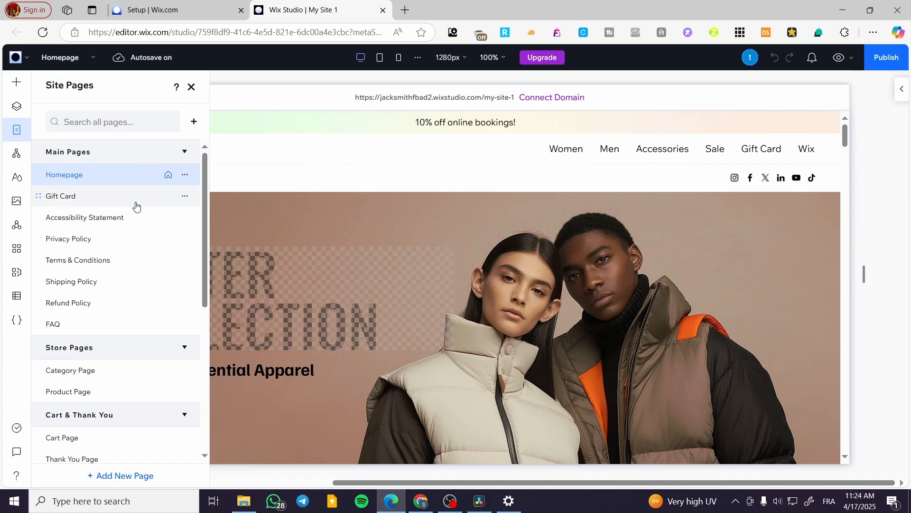
{"action": "left_click", "coordinate": [70, 351]}
{"action": "left_click", "coordinate": [70, 351]}
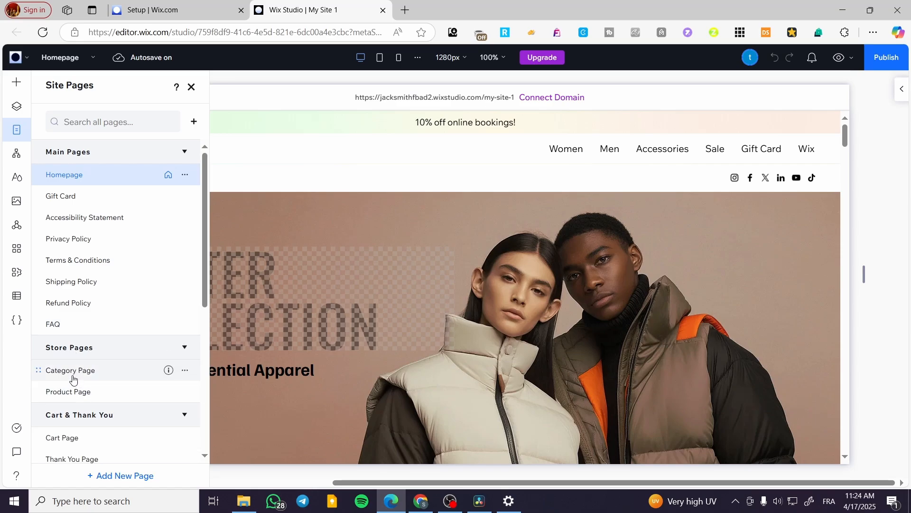
{"action": "left_click", "coordinate": [72, 394]}
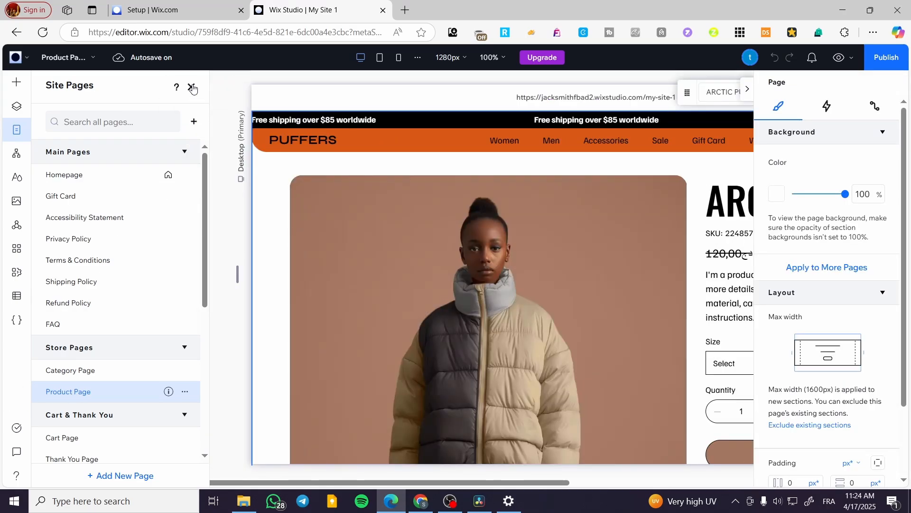
Step: Hide the site pages list and the inspector, and look over the ARCTIC PUFF product page down to Related Products
{"action": "left_click", "coordinate": [192, 86]}
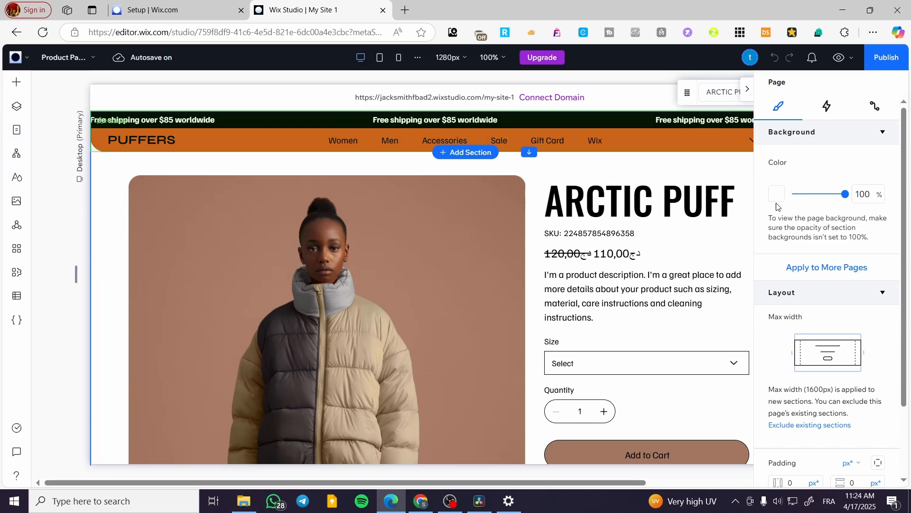
{"action": "left_click", "coordinate": [748, 93]}
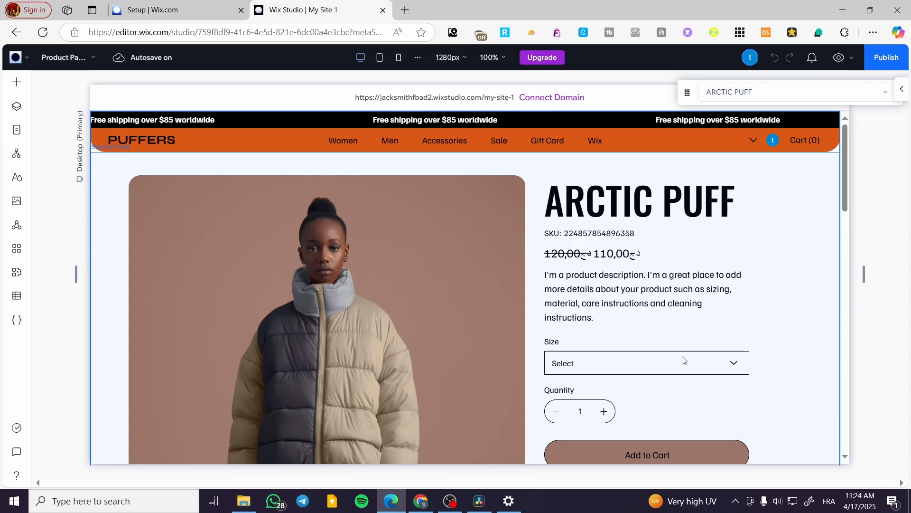
{"action": "scroll", "coordinate": [683, 359], "scroll_direction": "down", "scroll_amount": 12}
{"action": "scroll", "coordinate": [564, 370], "scroll_direction": "up", "scroll_amount": 3}
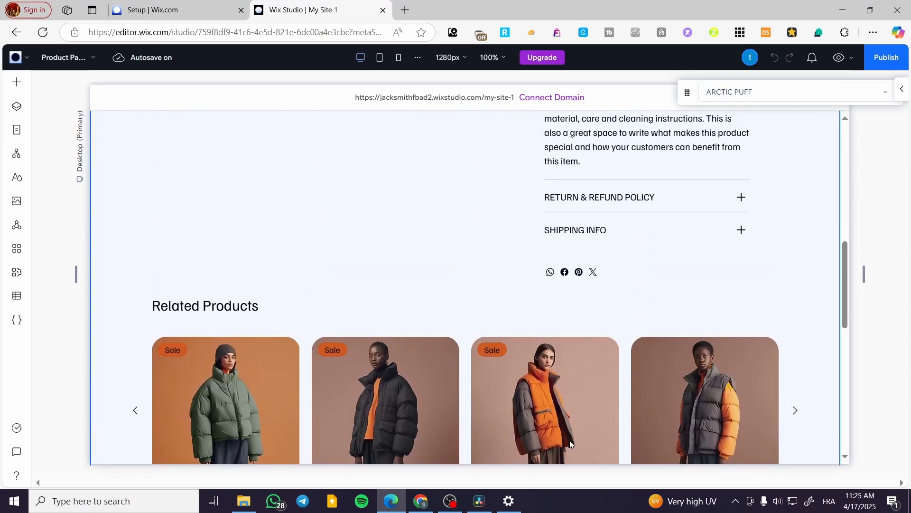
{"action": "scroll", "coordinate": [570, 440], "scroll_direction": "up", "scroll_amount": 10}
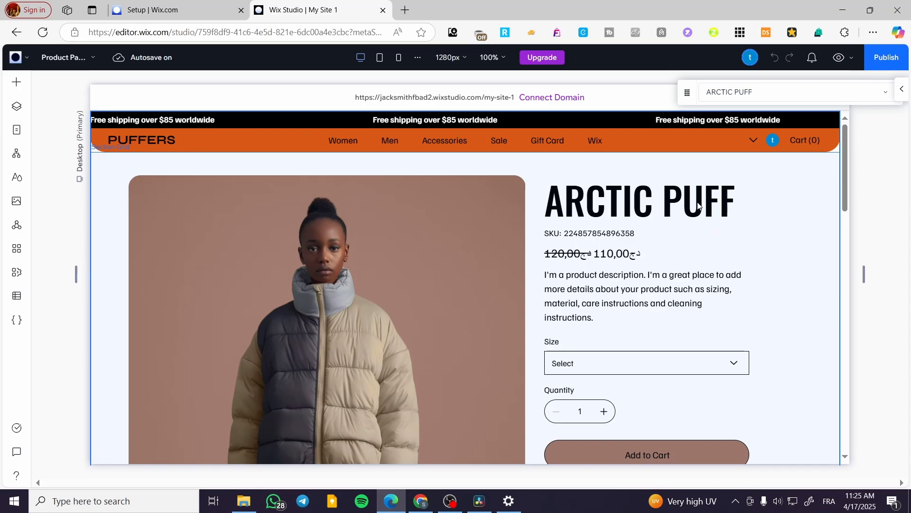
Step: Select the whole Product Page element on the canvas and hide the inspector
{"action": "left_click", "coordinate": [261, 289]}
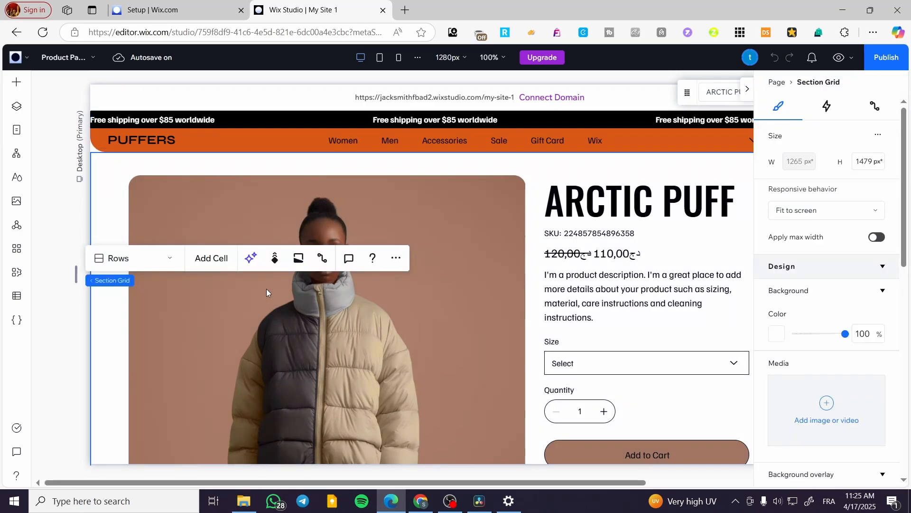
{"action": "left_click", "coordinate": [491, 201]}
{"action": "left_click", "coordinate": [633, 210]}
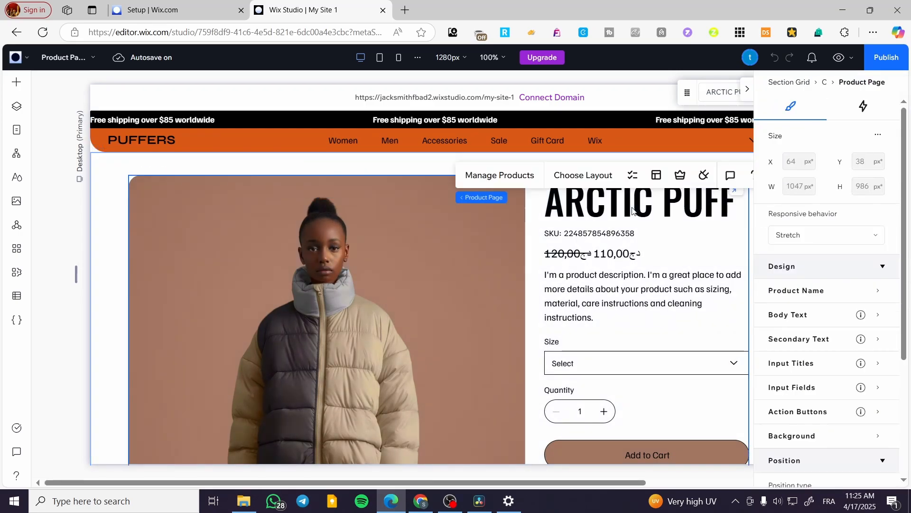
{"action": "left_click", "coordinate": [748, 89]}
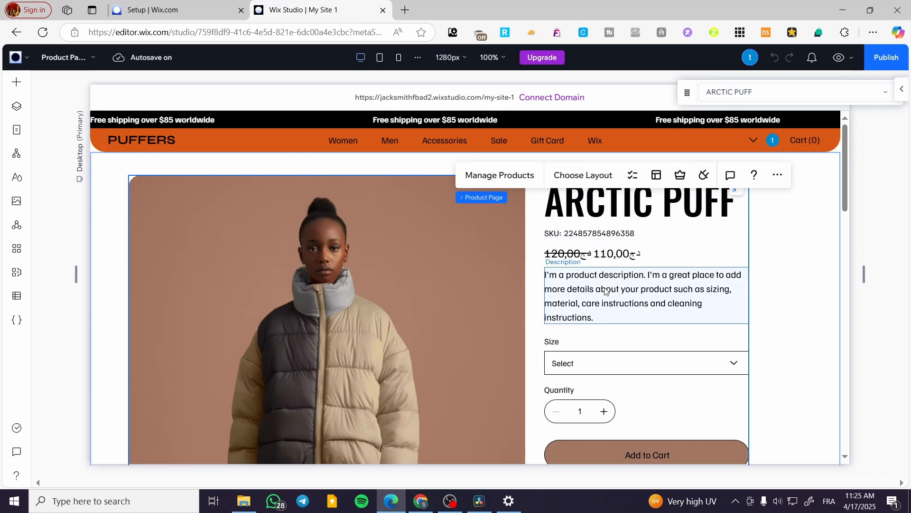
Step: Select the product options, quantity, action buttons, Buy Now button and product gallery in turn to inspect each element
{"action": "left_click", "coordinate": [590, 363]}
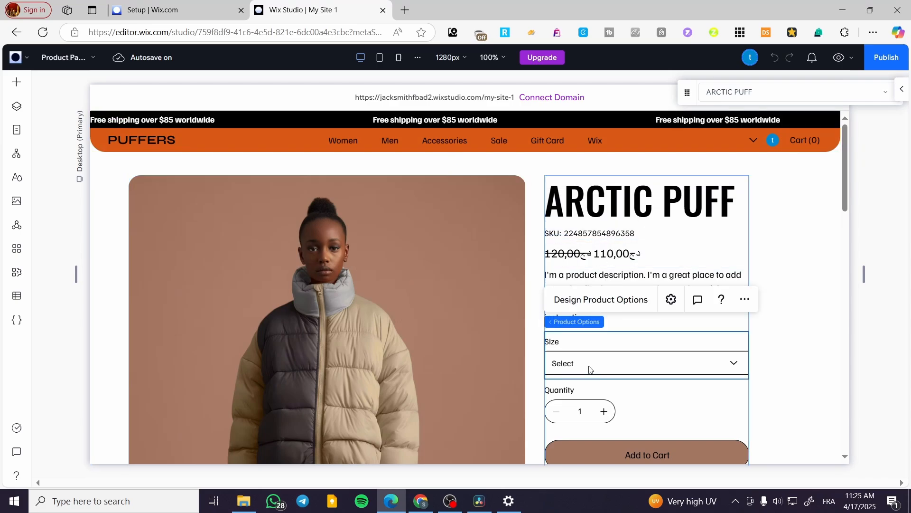
{"action": "left_click", "coordinate": [585, 416]}
{"action": "scroll", "coordinate": [679, 395], "scroll_direction": "down", "scroll_amount": 3}
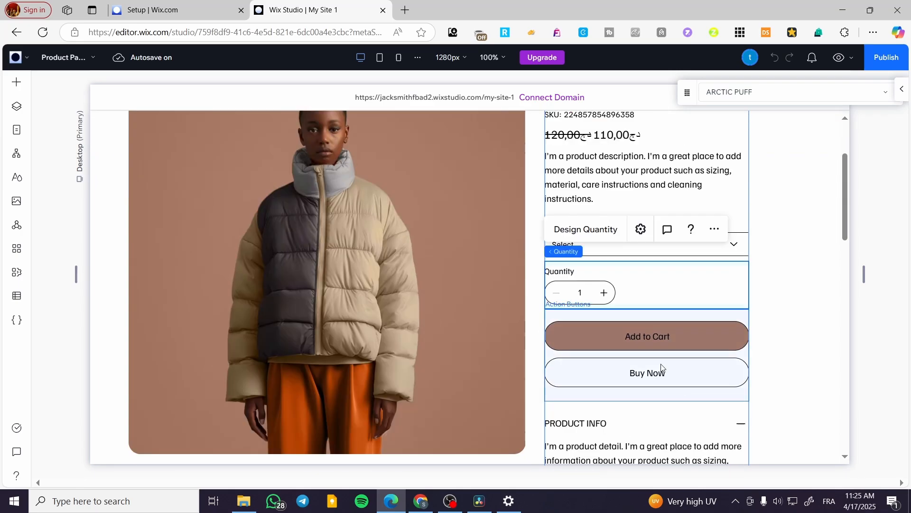
{"action": "left_click", "coordinate": [653, 338]}
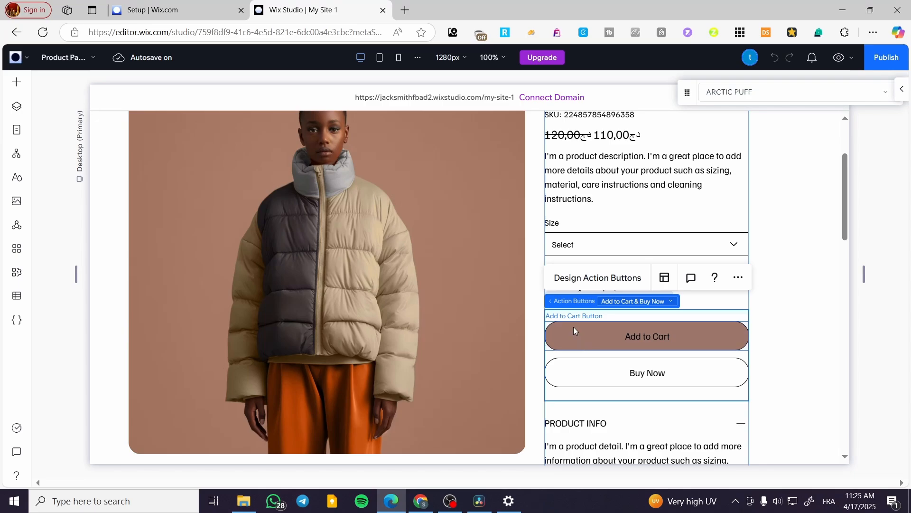
{"action": "left_click", "coordinate": [672, 380]}
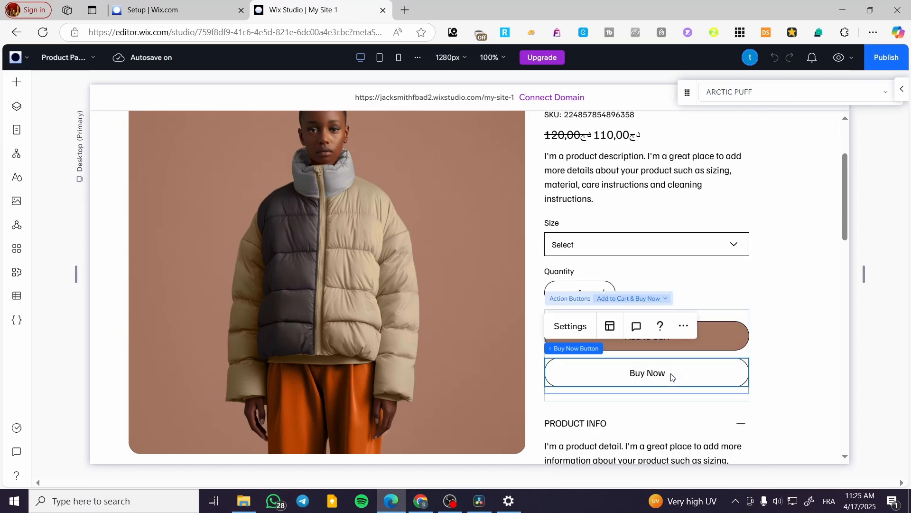
{"action": "left_click", "coordinate": [371, 339]}
{"action": "scroll", "coordinate": [371, 339], "scroll_direction": "up", "scroll_amount": 3}
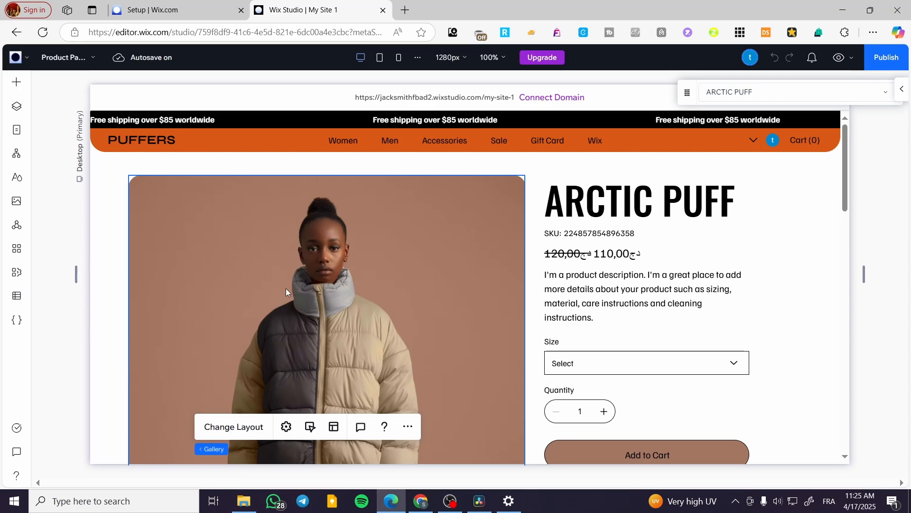
Step: Select the Product Page element below the gallery and examine the lower page sections, including product info and related products
{"action": "scroll", "coordinate": [229, 349], "scroll_direction": "down", "scroll_amount": 5}
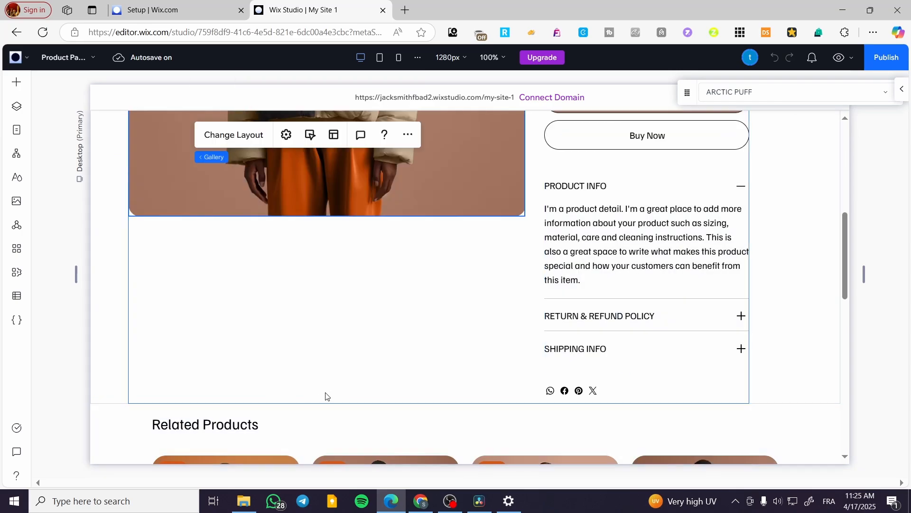
{"action": "scroll", "coordinate": [205, 376], "scroll_direction": "up", "scroll_amount": 1}
{"action": "left_click", "coordinate": [206, 377]}
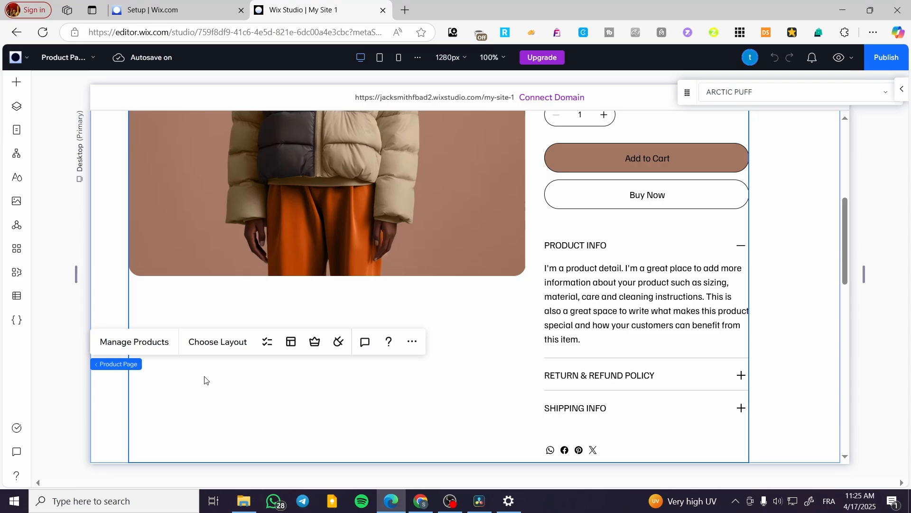
{"action": "scroll", "coordinate": [380, 396], "scroll_direction": "down", "scroll_amount": 10}
{"action": "scroll", "coordinate": [420, 417], "scroll_direction": "up", "scroll_amount": 10}
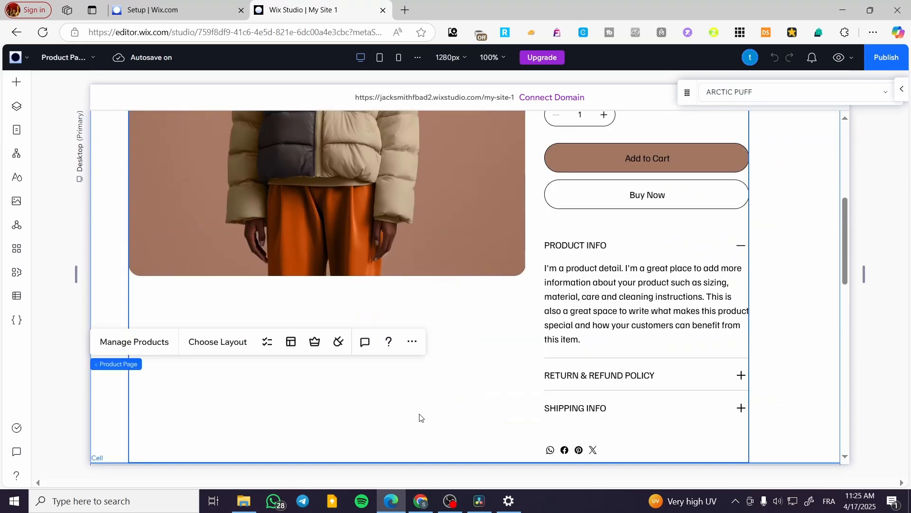
{"action": "scroll", "coordinate": [419, 418], "scroll_direction": "up", "scroll_amount": 5}
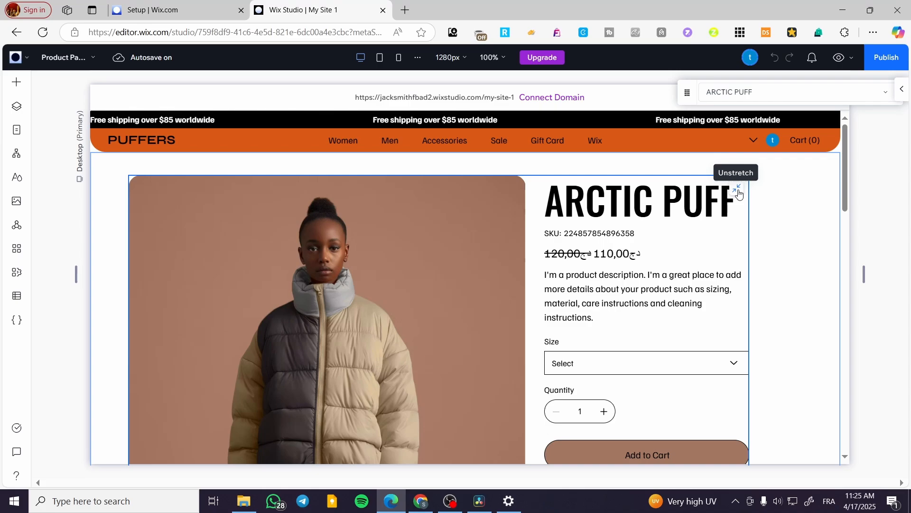
Step: Select the ARCTIC PUFF product name to check its available design options
{"action": "left_click", "coordinate": [622, 205]}
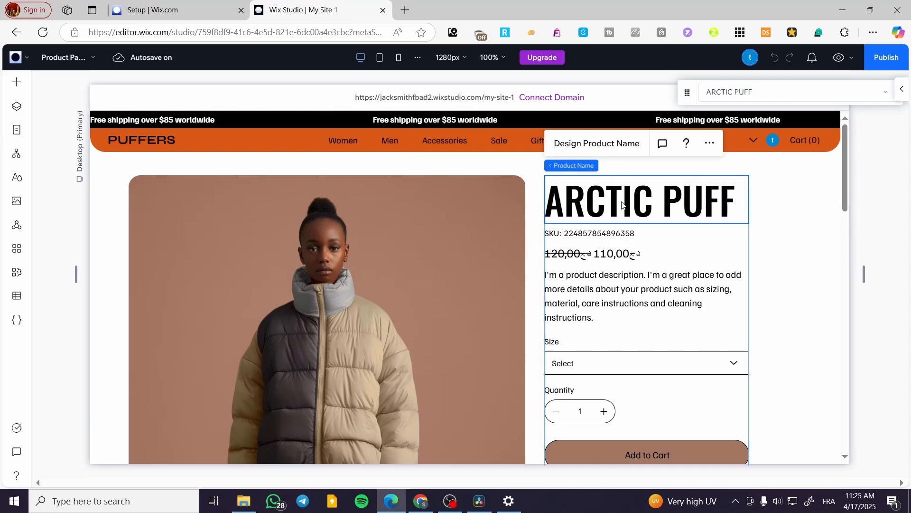
{"action": "left_click", "coordinate": [615, 204]}
{"action": "left_click", "coordinate": [611, 208]}
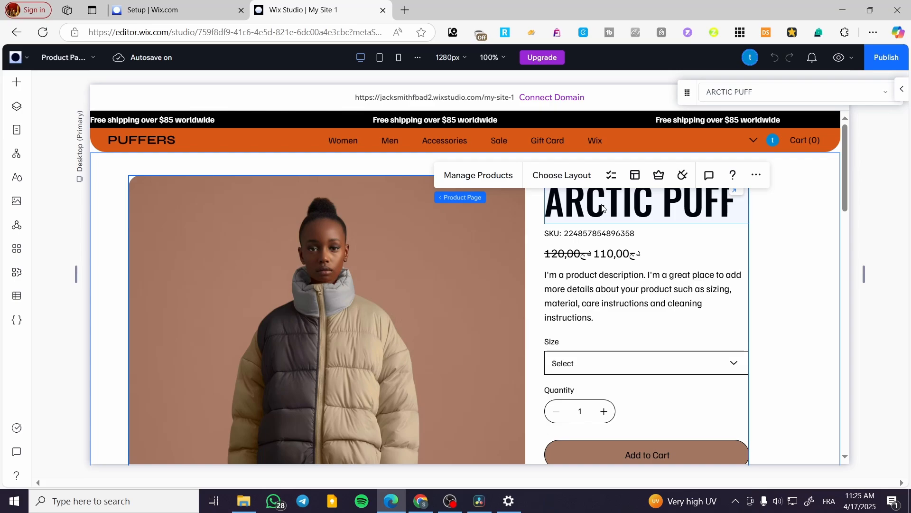
{"action": "left_click", "coordinate": [602, 207]}
Step: Select the product description text to check its available design options
{"action": "left_click", "coordinate": [611, 301]}
{"action": "left_click", "coordinate": [610, 294]}
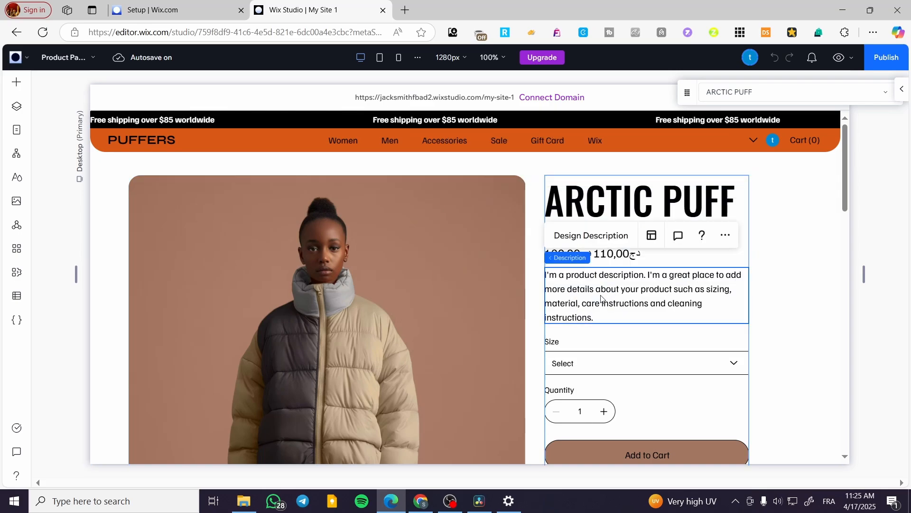
{"action": "left_click", "coordinate": [590, 311]}
{"action": "left_click", "coordinate": [588, 314]}
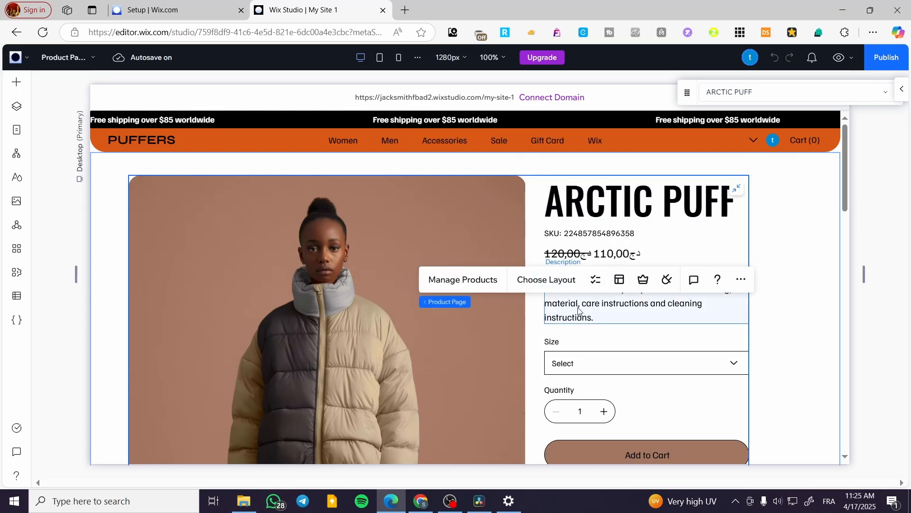
{"action": "left_click", "coordinate": [611, 315]}
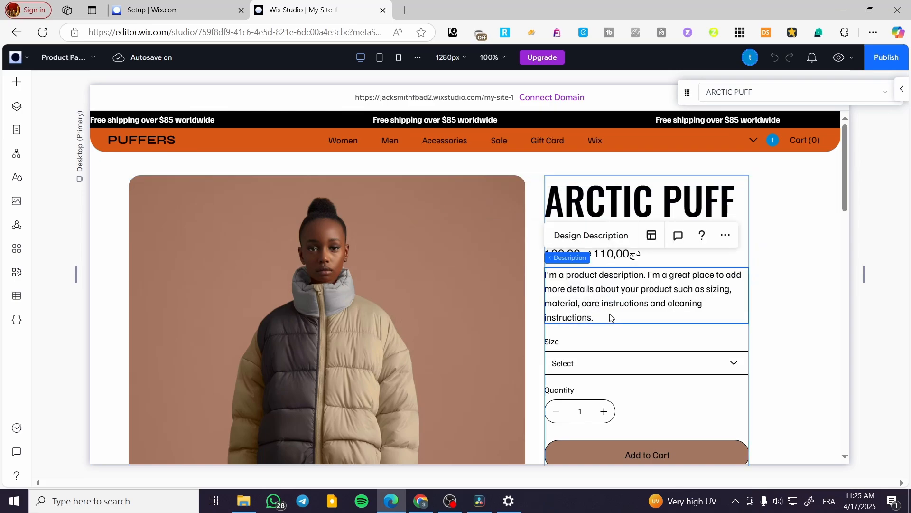
Step: Examine the product description's collapsible text layout choices, designable parts, and its text style, font and spacing settings
{"action": "left_click", "coordinate": [602, 239]}
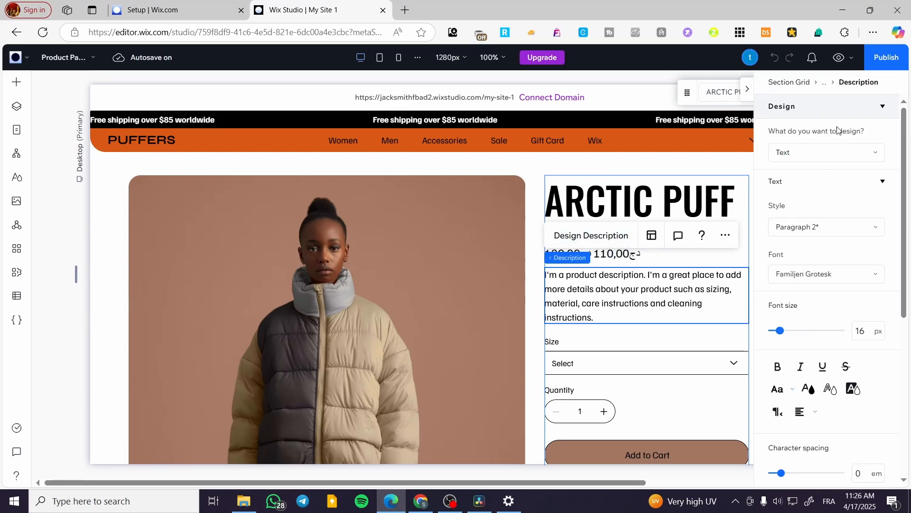
{"action": "left_click", "coordinate": [654, 242]}
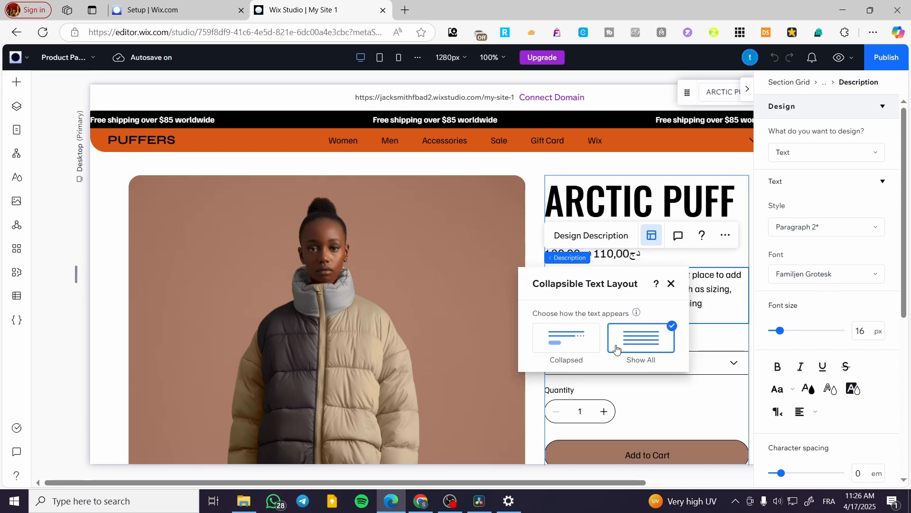
{"action": "left_click", "coordinate": [672, 284]}
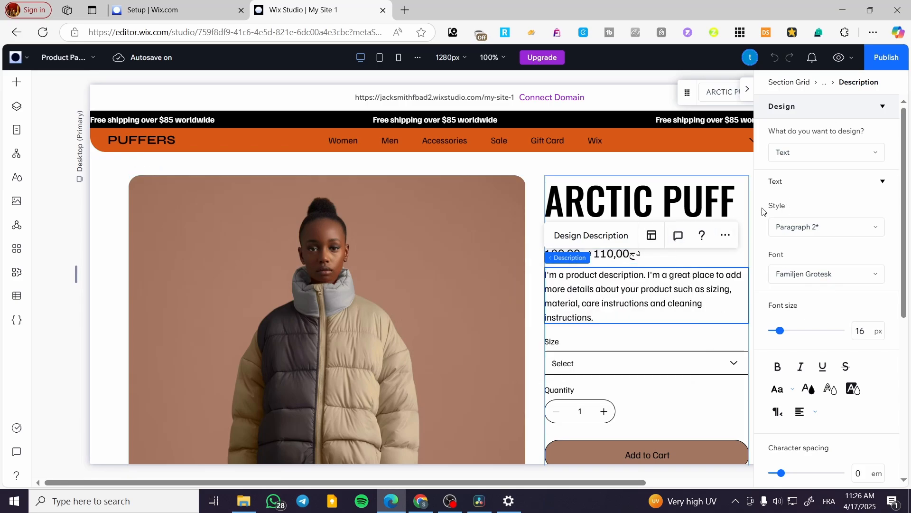
{"action": "left_click", "coordinate": [847, 157]}
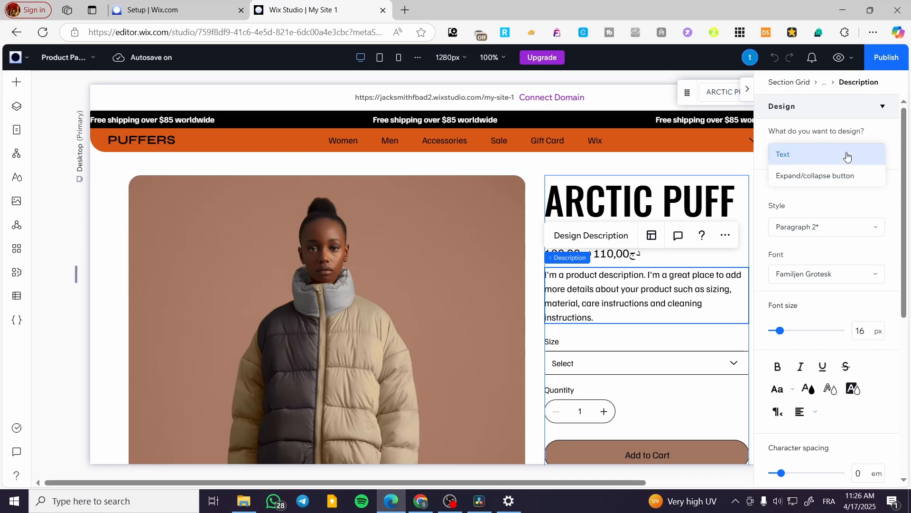
{"action": "left_click", "coordinate": [847, 155]}
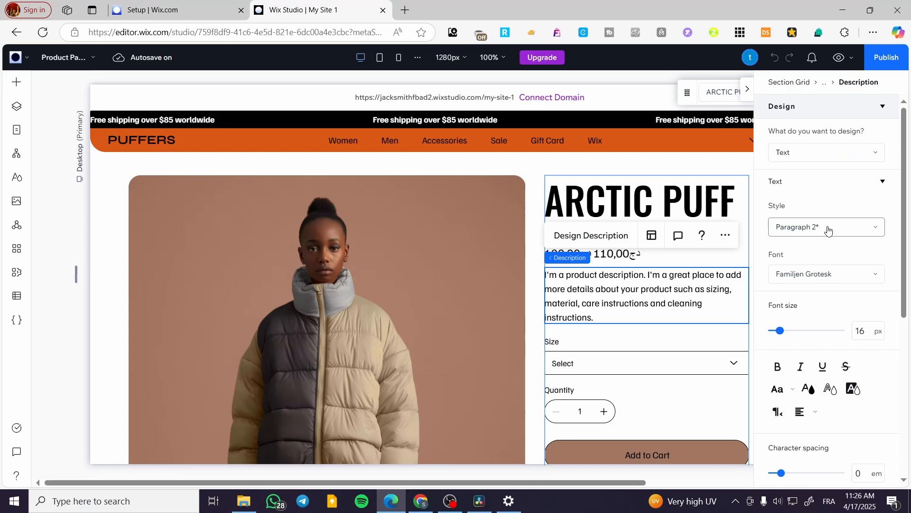
{"action": "scroll", "coordinate": [824, 277], "scroll_direction": "down", "scroll_amount": 5}
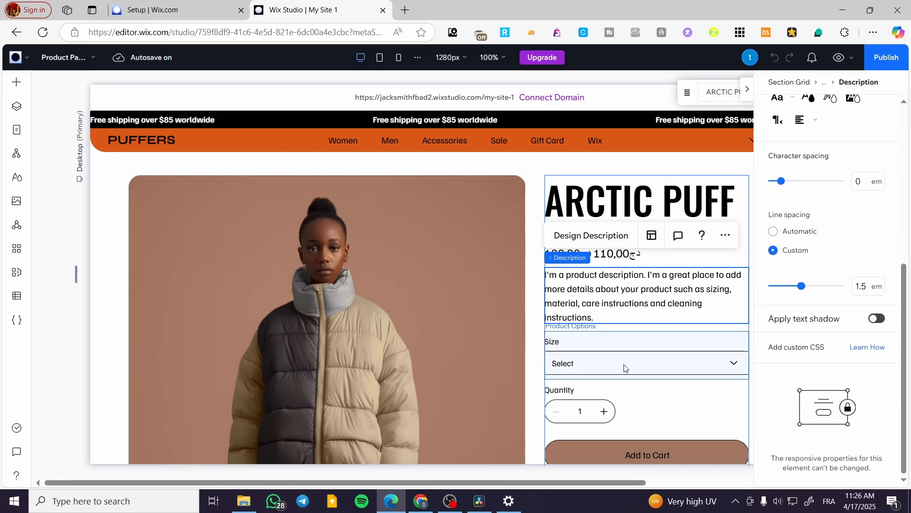
Step: Select the Size product options and check their design categories and settings
{"action": "left_click", "coordinate": [644, 373]}
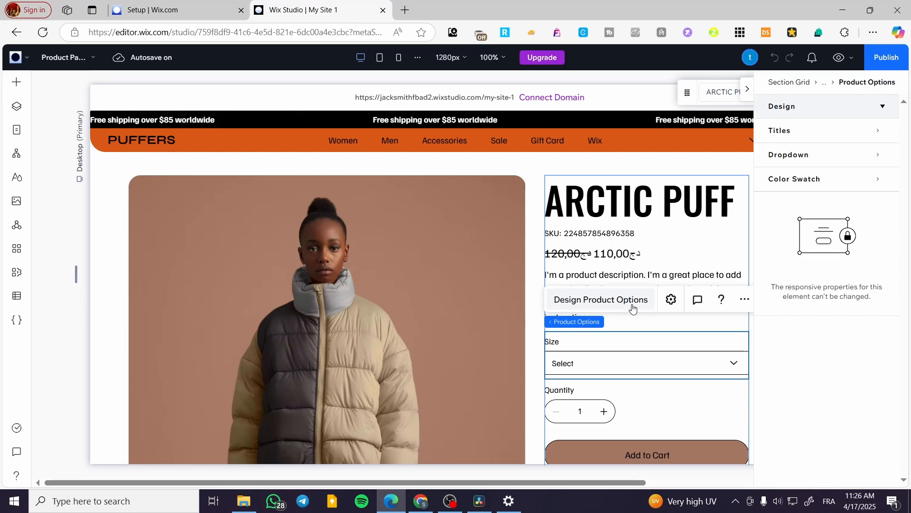
{"action": "left_click", "coordinate": [671, 301]}
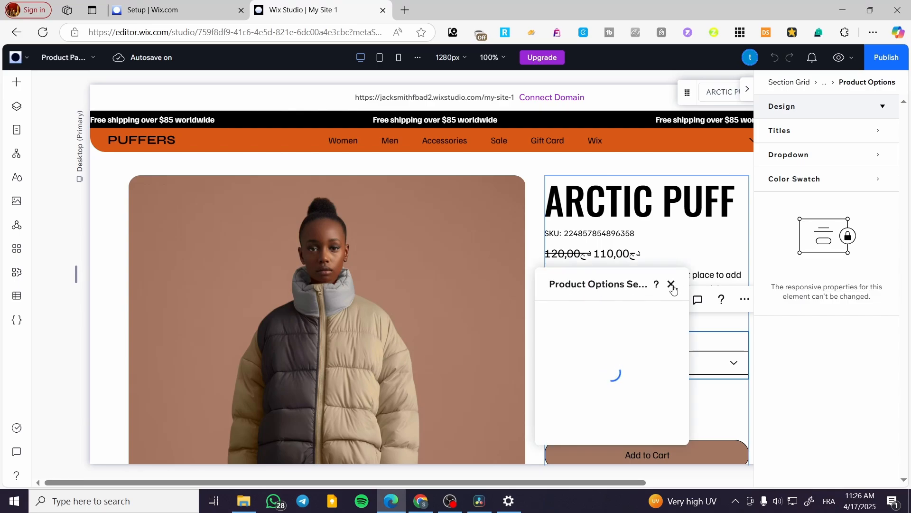
{"action": "left_click", "coordinate": [672, 284]}
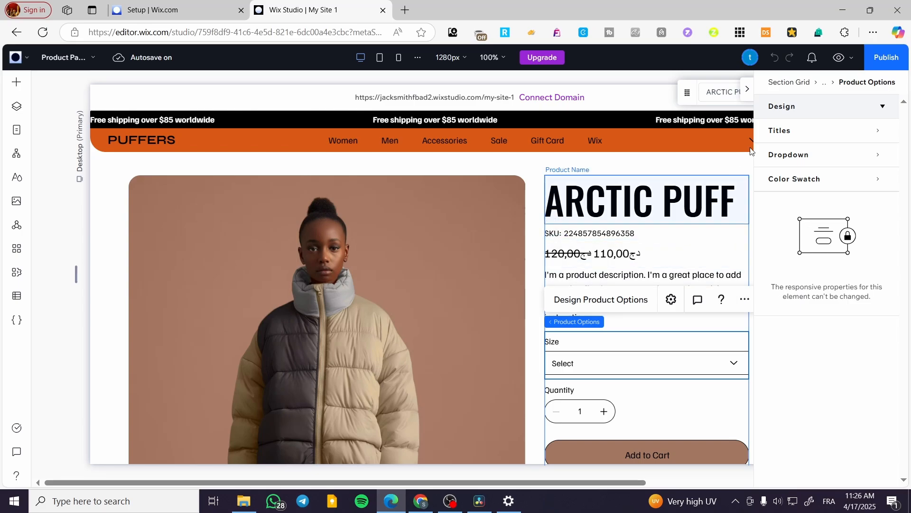
{"action": "scroll", "coordinate": [754, 91], "scroll_direction": "down", "scroll_amount": 1}
{"action": "left_click", "coordinate": [749, 90]}
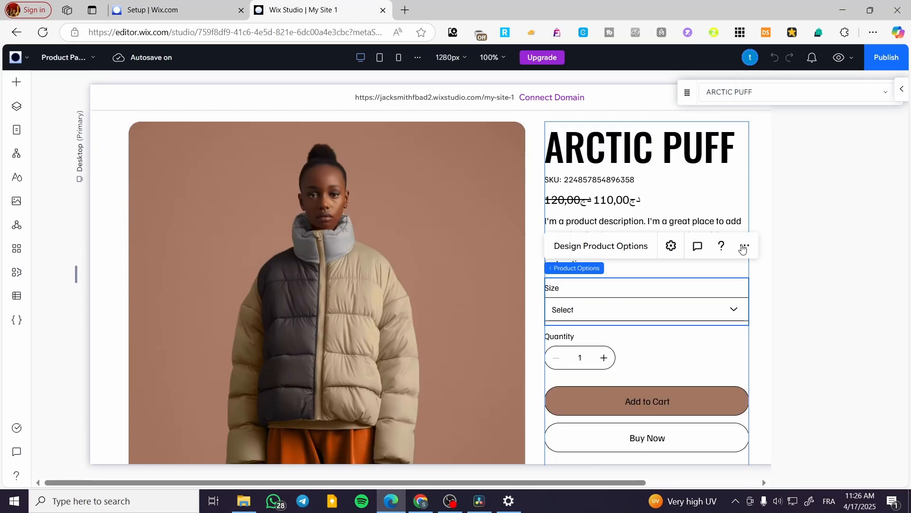
Step: Select the product gallery, product name and action buttons in turn, and examine the Add to Cart button's design settings
{"action": "left_click", "coordinate": [446, 335]}
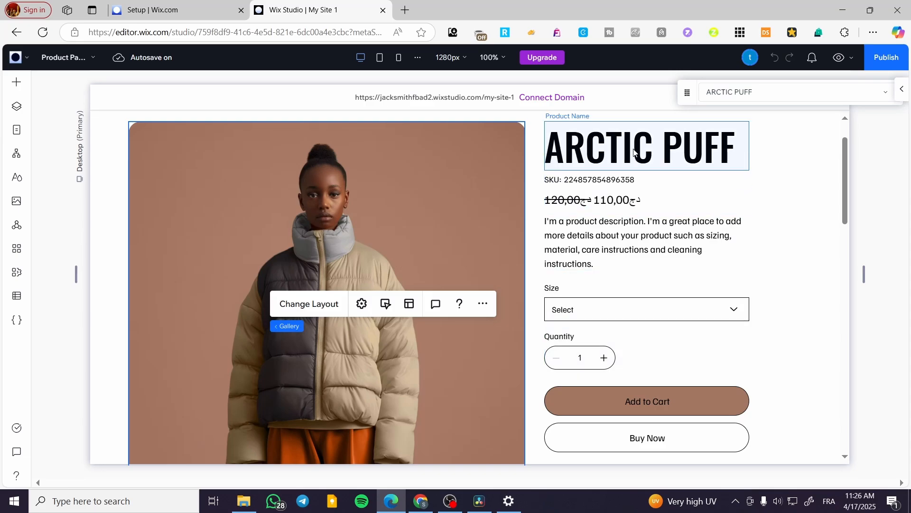
{"action": "left_click", "coordinate": [588, 145]}
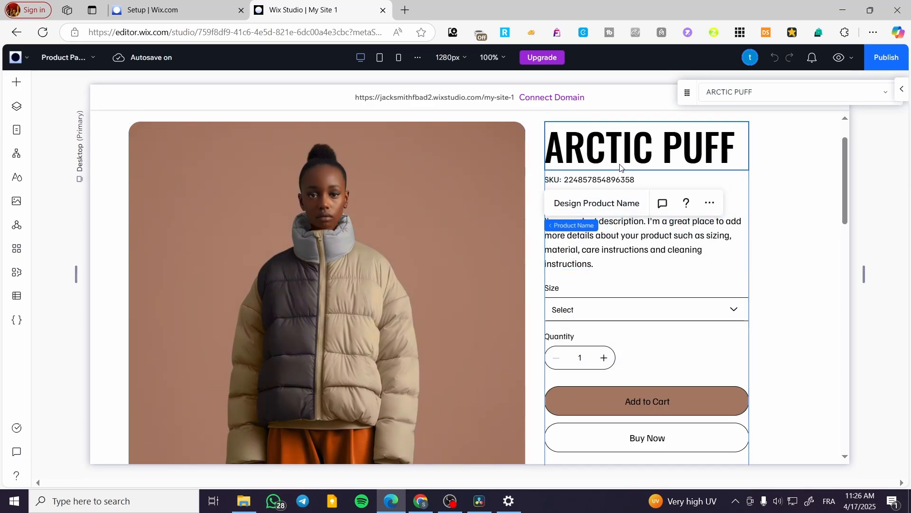
{"action": "left_click", "coordinate": [614, 401]}
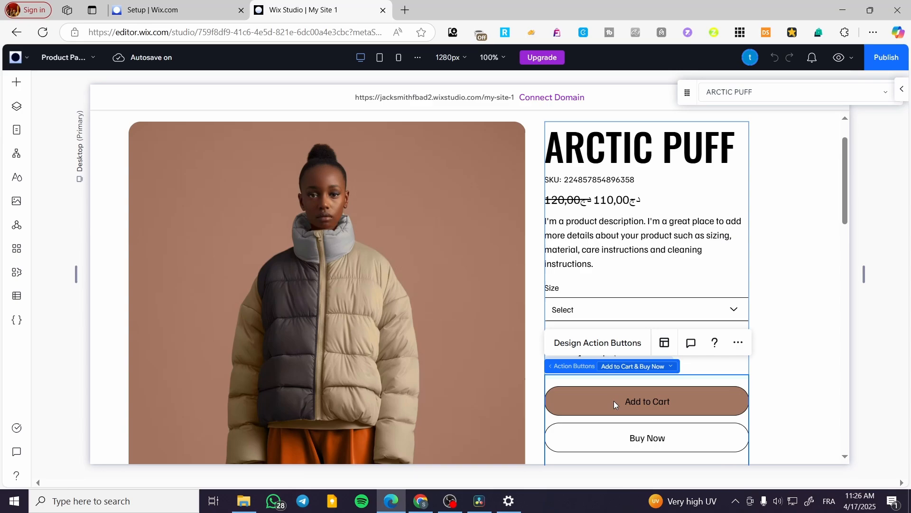
{"action": "left_click", "coordinate": [612, 350]}
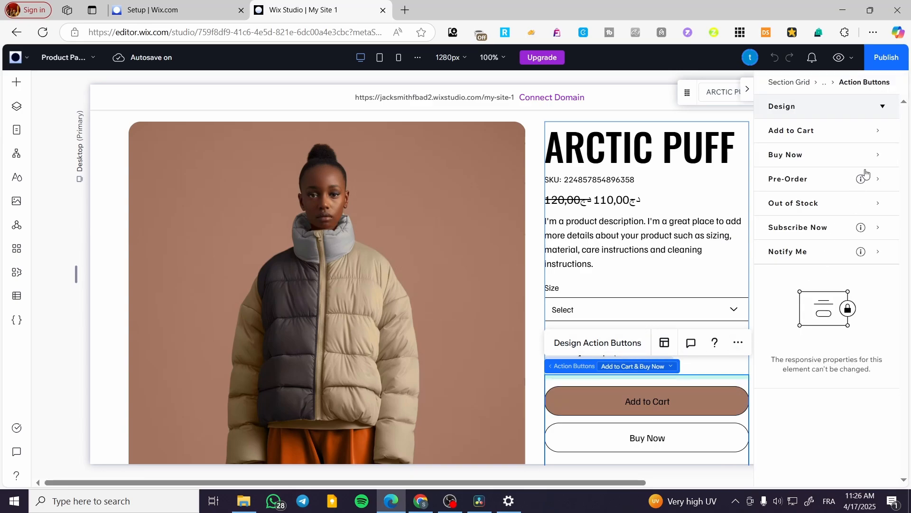
{"action": "left_click", "coordinate": [876, 131]}
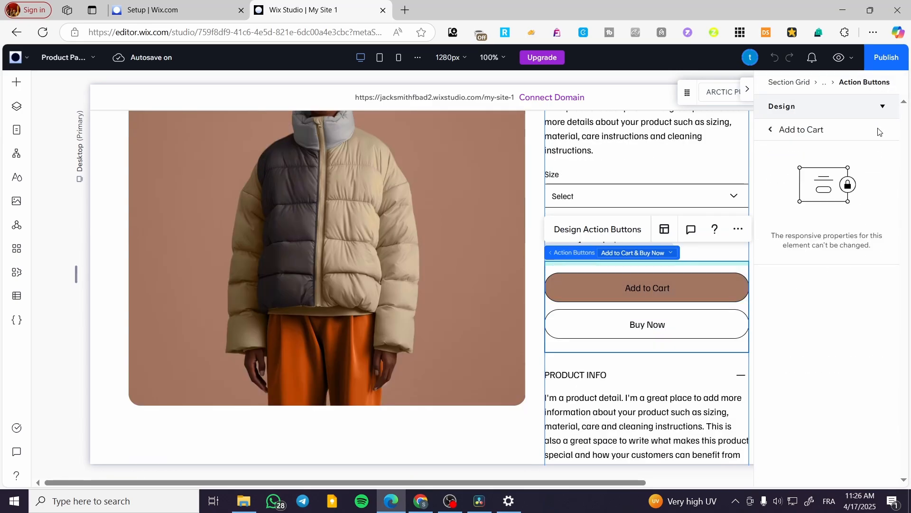
{"action": "left_click", "coordinate": [771, 131]}
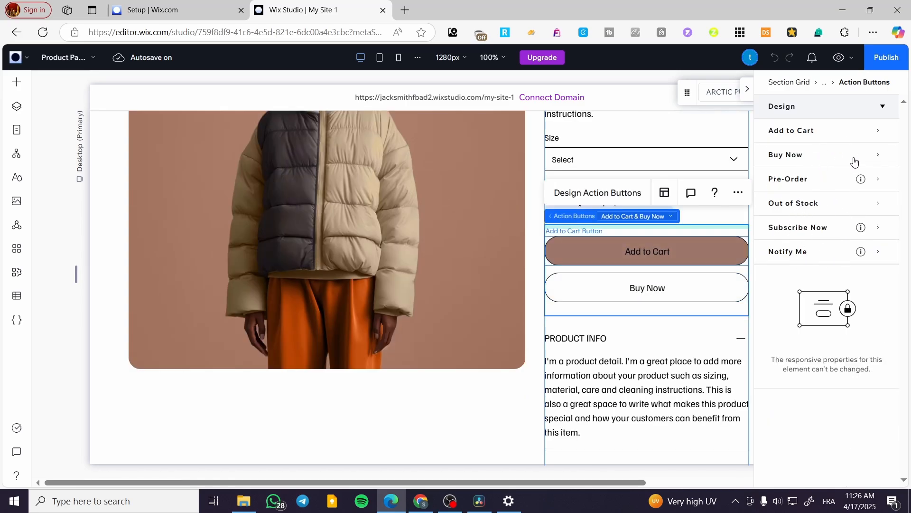
{"action": "left_click", "coordinate": [859, 138]}
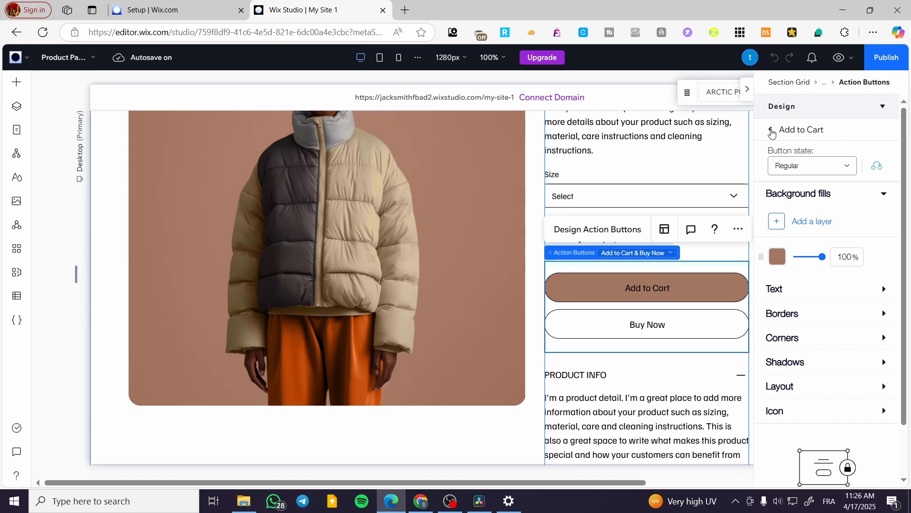
{"action": "left_click", "coordinate": [771, 133]}
Step: Review the product gallery's available layouts and its layout customization options, including image order, aspect ratio, thumbnail resize and image width
{"action": "left_click", "coordinate": [375, 340]}
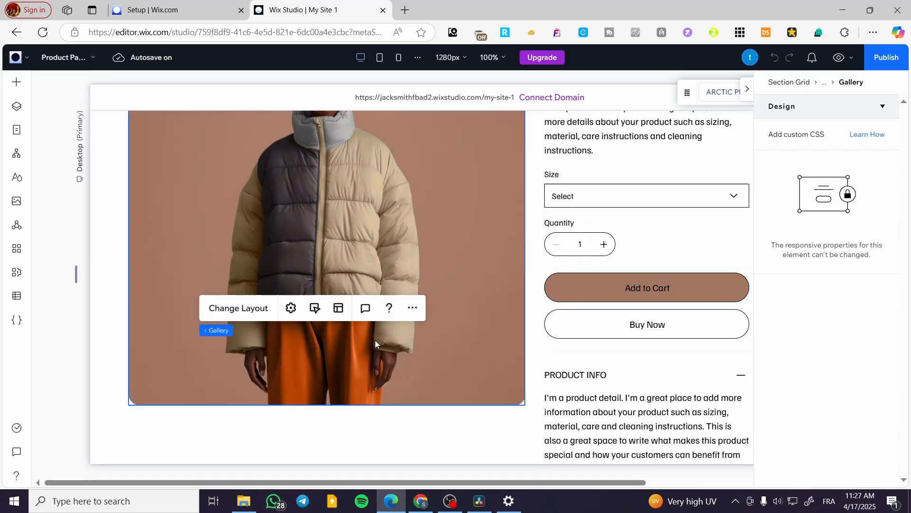
{"action": "left_click", "coordinate": [233, 309]}
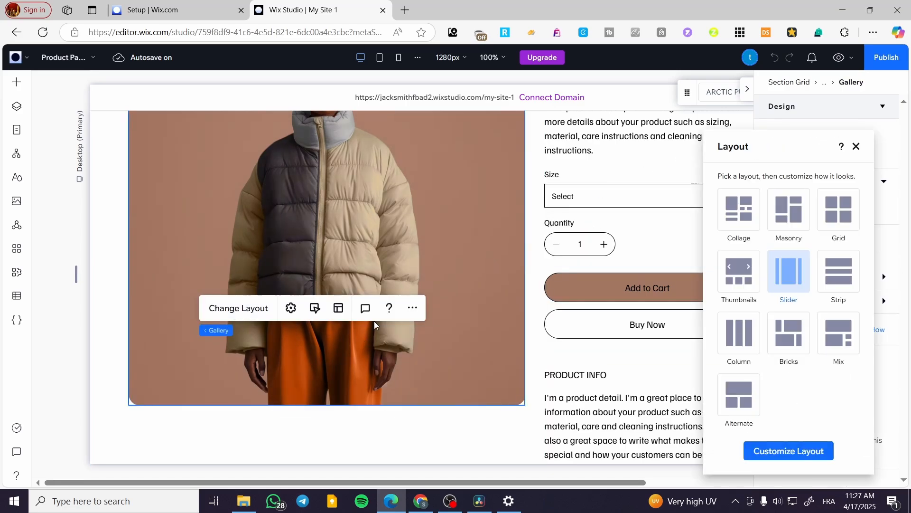
{"action": "scroll", "coordinate": [375, 325], "scroll_direction": "up", "scroll_amount": 1}
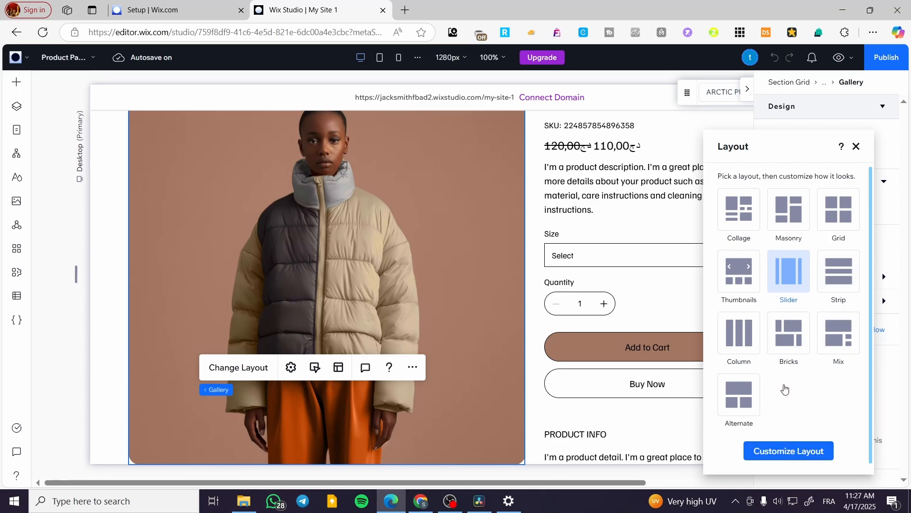
{"action": "left_click", "coordinate": [788, 451]}
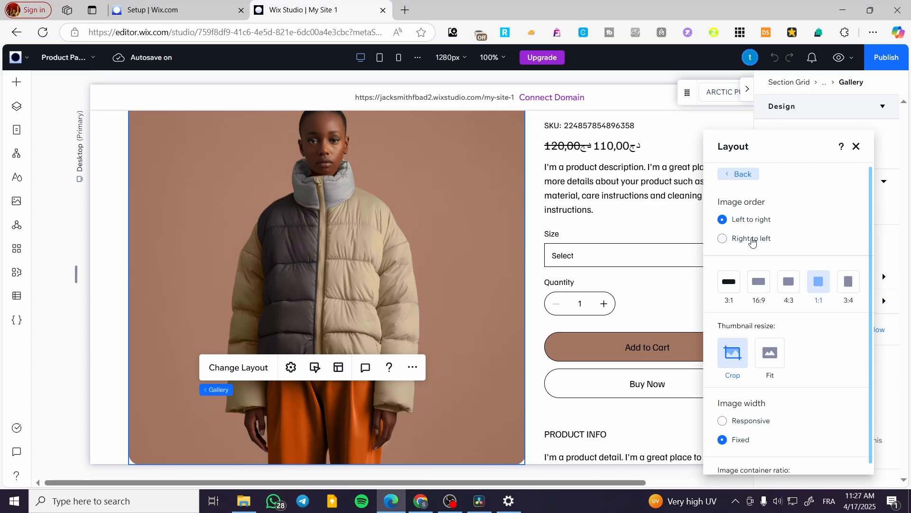
{"action": "left_click", "coordinate": [726, 239]}
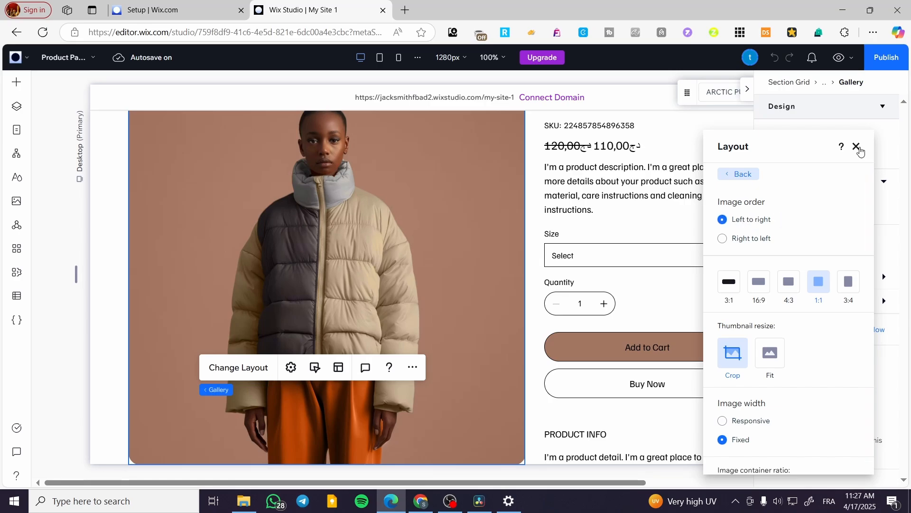
{"action": "left_click", "coordinate": [857, 147]}
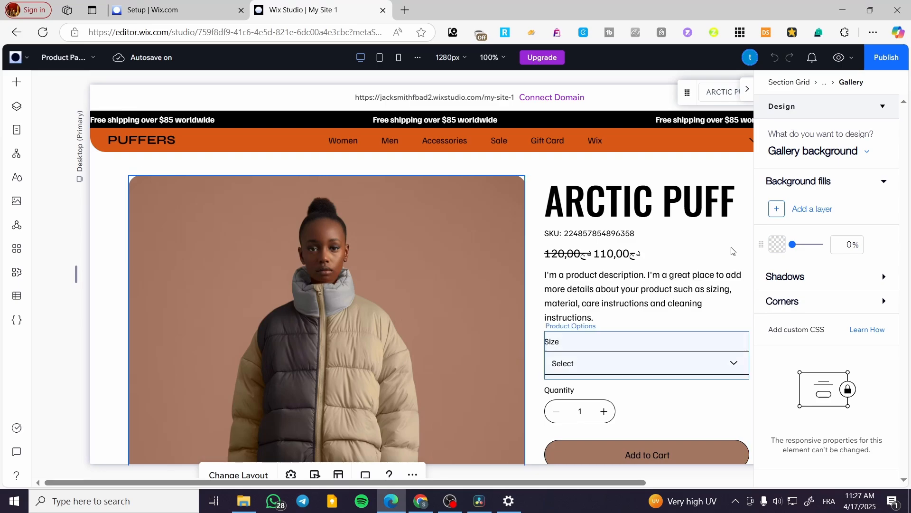
{"action": "left_click", "coordinate": [752, 95]}
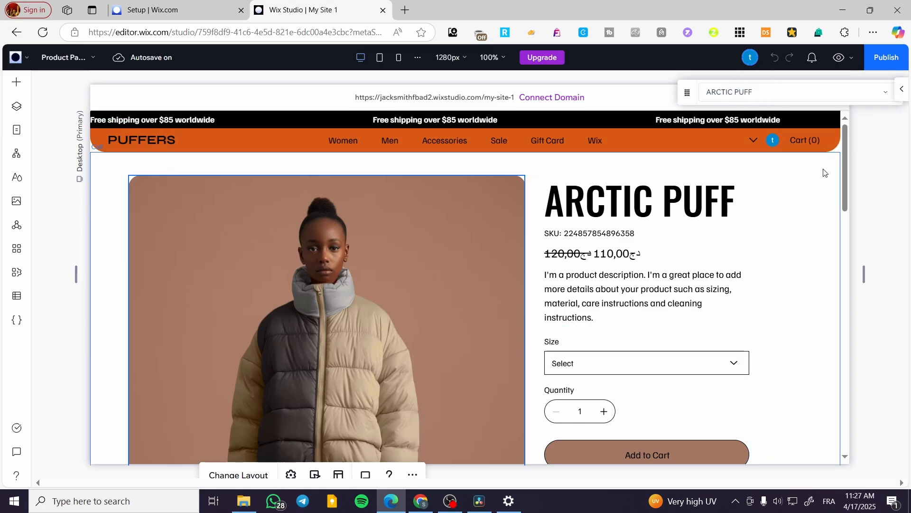
Step: Select the cell containing the product details and examine its size, design, layout and position properties
{"action": "left_click", "coordinate": [826, 172]}
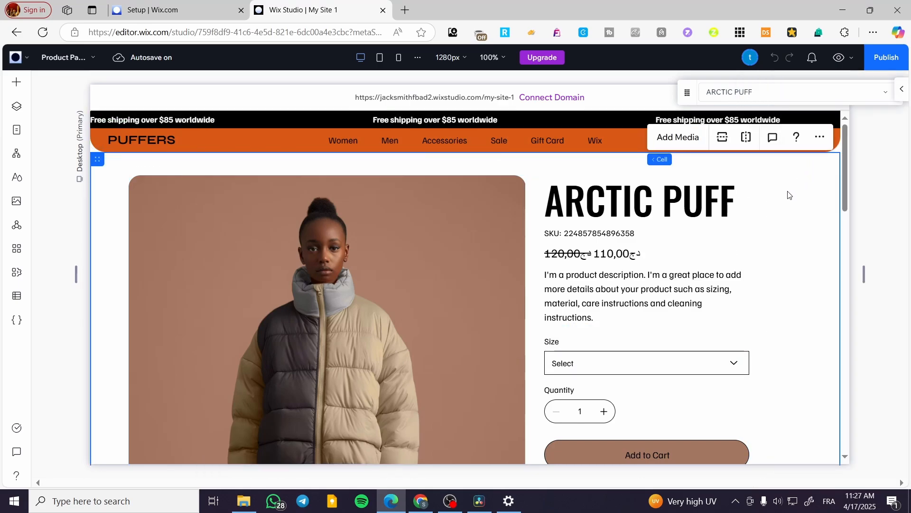
{"action": "left_click", "coordinate": [901, 90]}
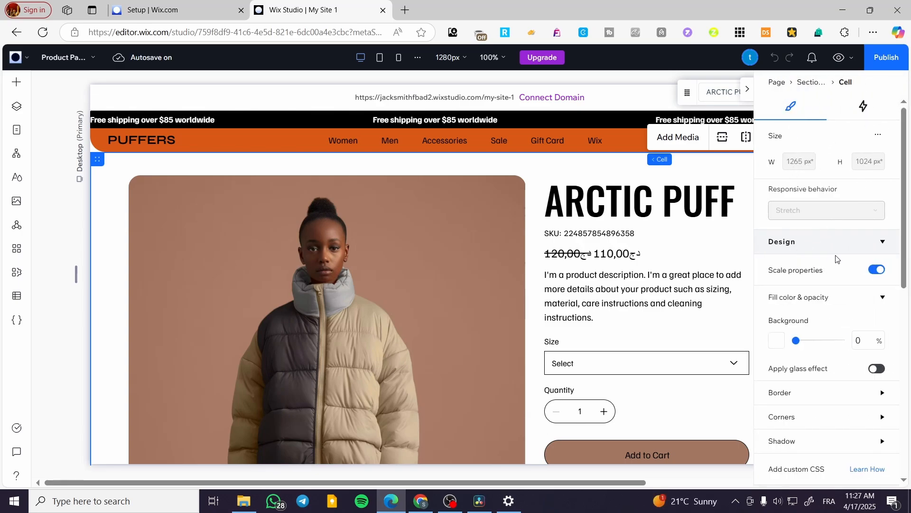
{"action": "scroll", "coordinate": [836, 246], "scroll_direction": "down", "scroll_amount": 1}
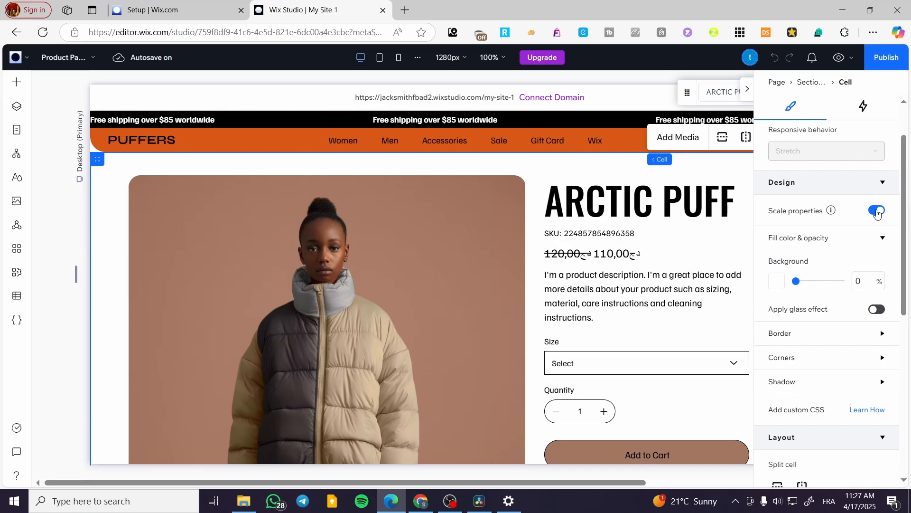
{"action": "scroll", "coordinate": [836, 304], "scroll_direction": "down", "scroll_amount": 3}
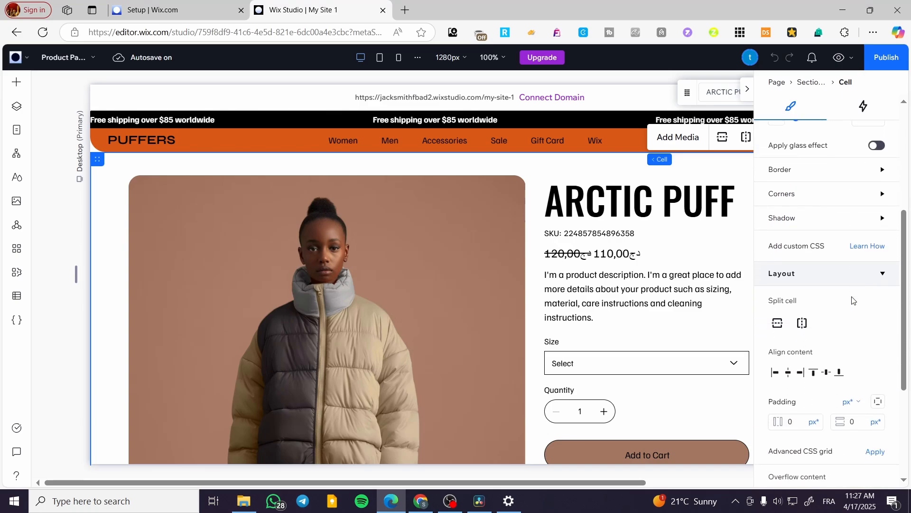
{"action": "scroll", "coordinate": [853, 268], "scroll_direction": "down", "scroll_amount": 3}
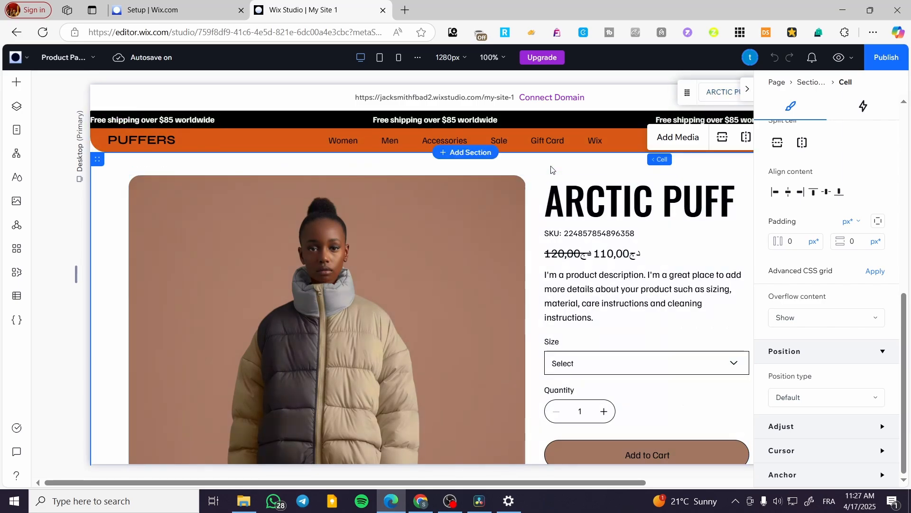
{"action": "left_click", "coordinate": [747, 89]}
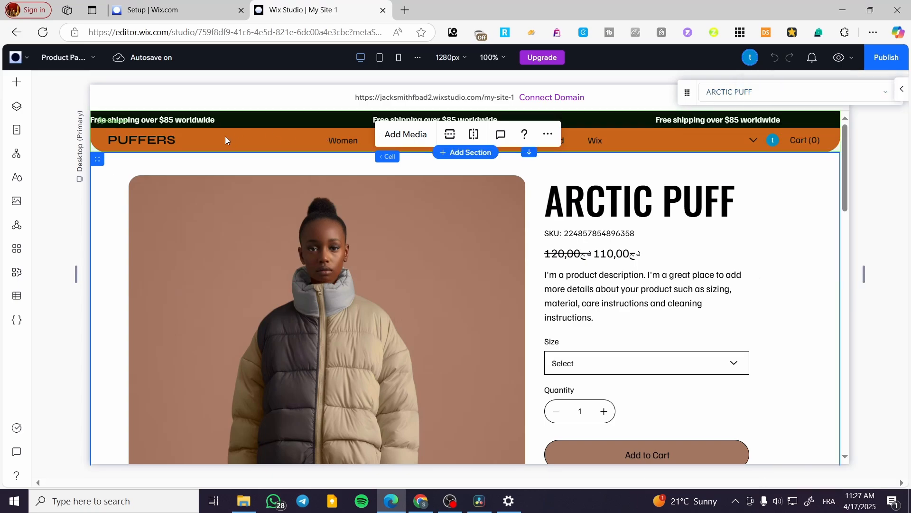
Step: Try to add a section below the site header, and inspect the section grid and cell around Related Products
{"action": "left_click", "coordinate": [470, 152]}
{"action": "scroll", "coordinate": [617, 304], "scroll_direction": "down", "scroll_amount": 5}
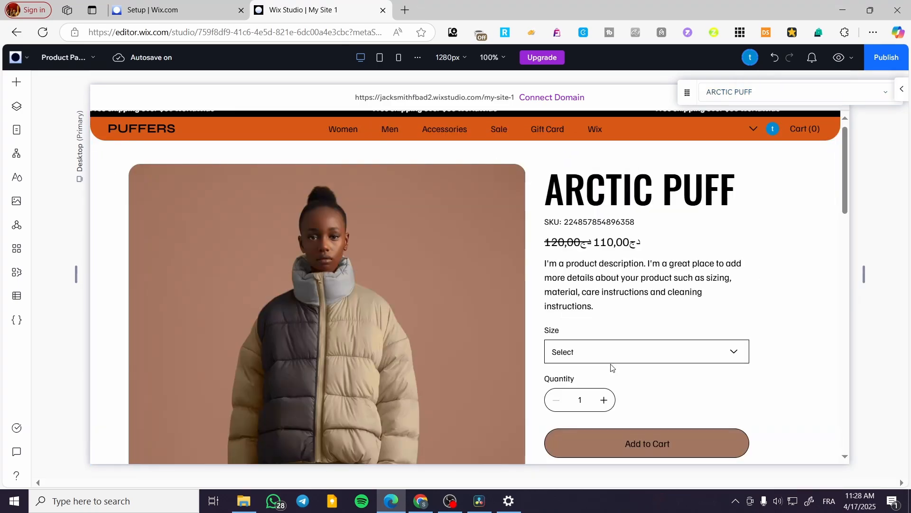
{"action": "scroll", "coordinate": [527, 315], "scroll_direction": "down", "scroll_amount": 10}
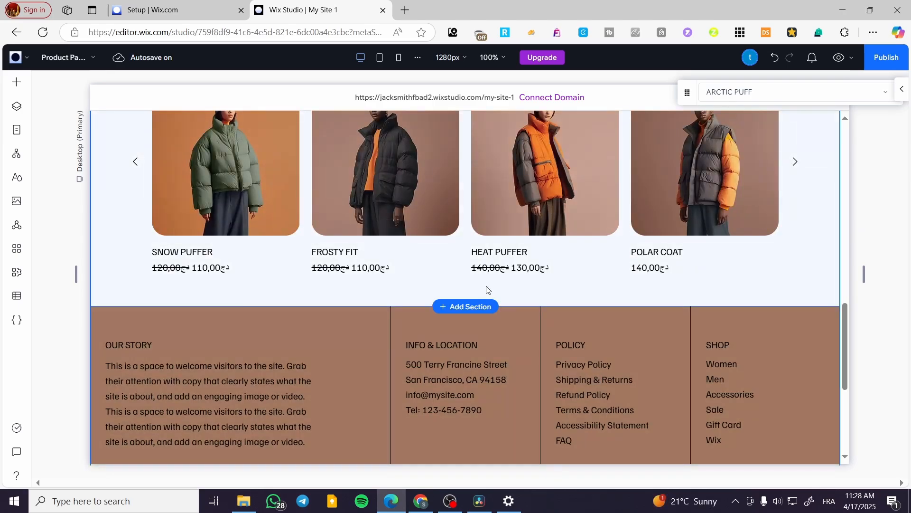
{"action": "scroll", "coordinate": [487, 290], "scroll_direction": "up", "scroll_amount": 4}
{"action": "left_click", "coordinate": [406, 240]}
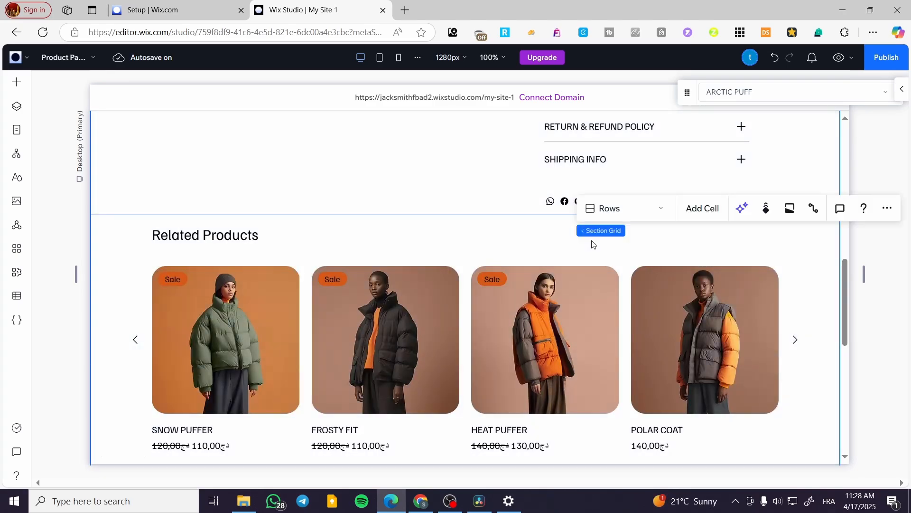
{"action": "left_click", "coordinate": [366, 241]}
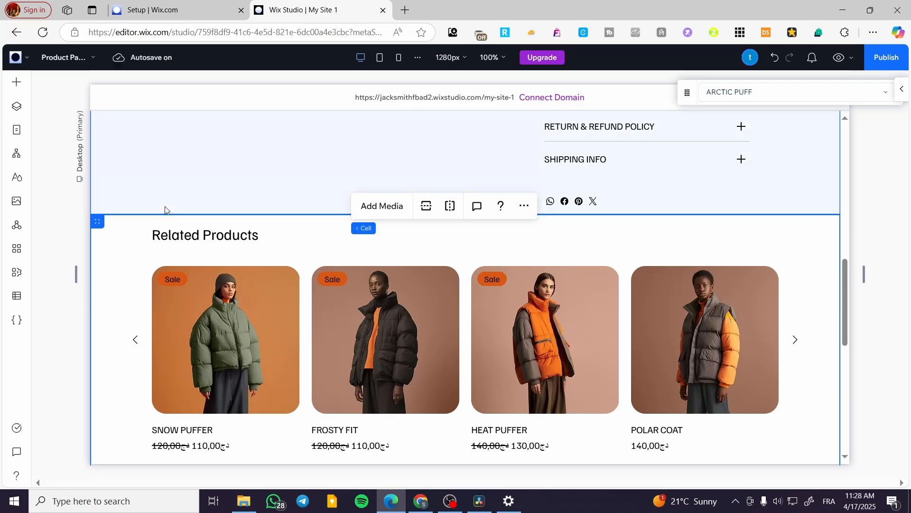
{"action": "scroll", "coordinate": [536, 266], "scroll_direction": "up", "scroll_amount": 3}
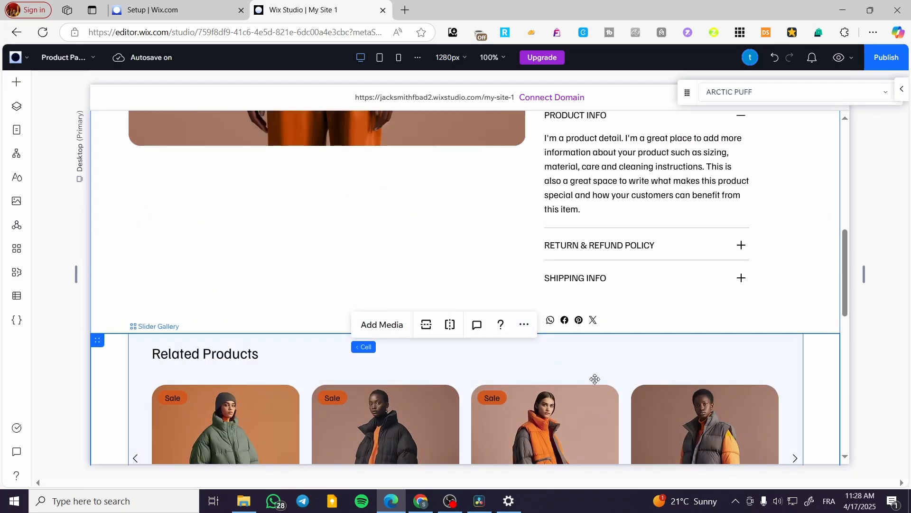
Step: Select the Related Products slider gallery and look over the product page around it
{"action": "scroll", "coordinate": [594, 379], "scroll_direction": "down", "scroll_amount": 5}
{"action": "left_click", "coordinate": [690, 267]}
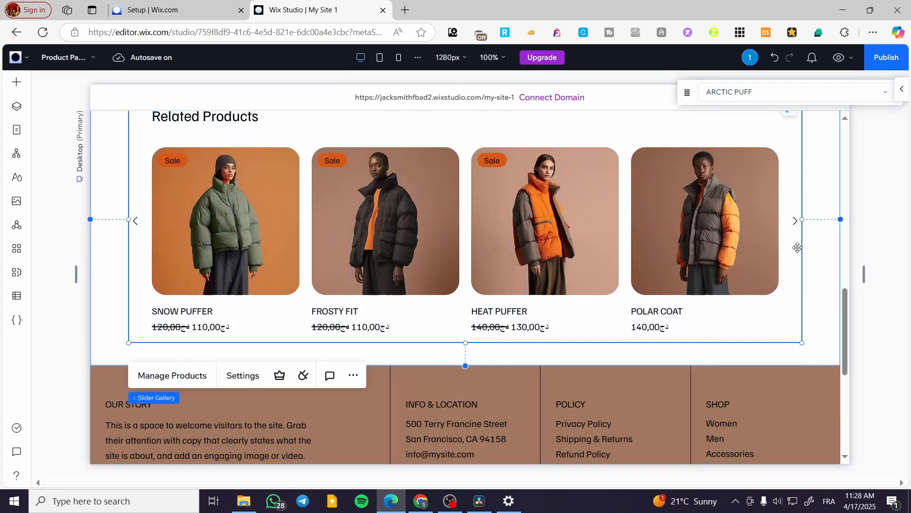
{"action": "scroll", "coordinate": [797, 247], "scroll_direction": "up", "scroll_amount": 10}
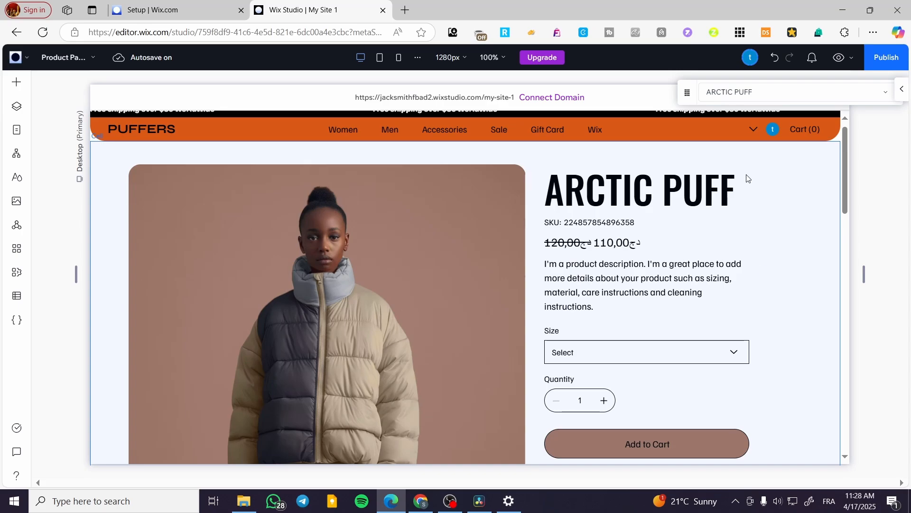
Step: Move the floating product selector beside the site logo and switch the previewed product to CHILL COAT
{"action": "left_click", "coordinate": [857, 94]}
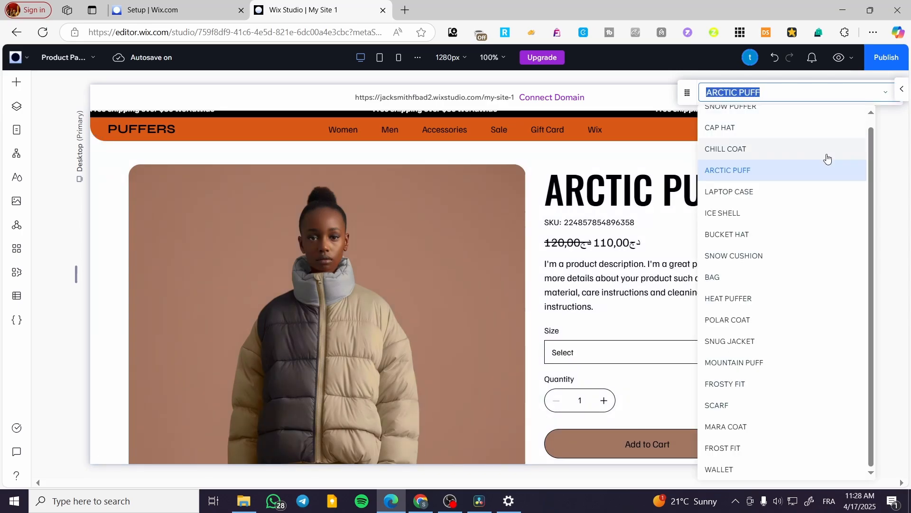
{"action": "left_click", "coordinate": [686, 92]}
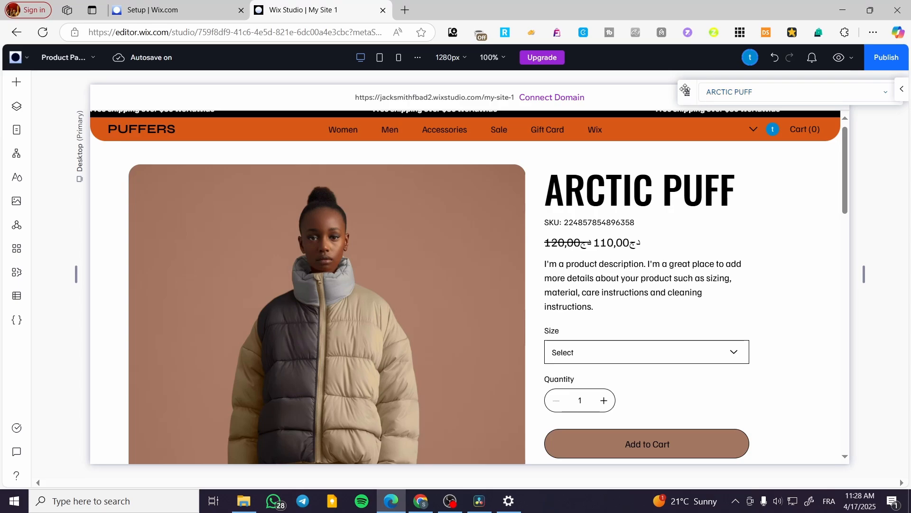
{"action": "left_click_drag", "start_coordinate": [686, 90], "coordinate": [111, 116]}
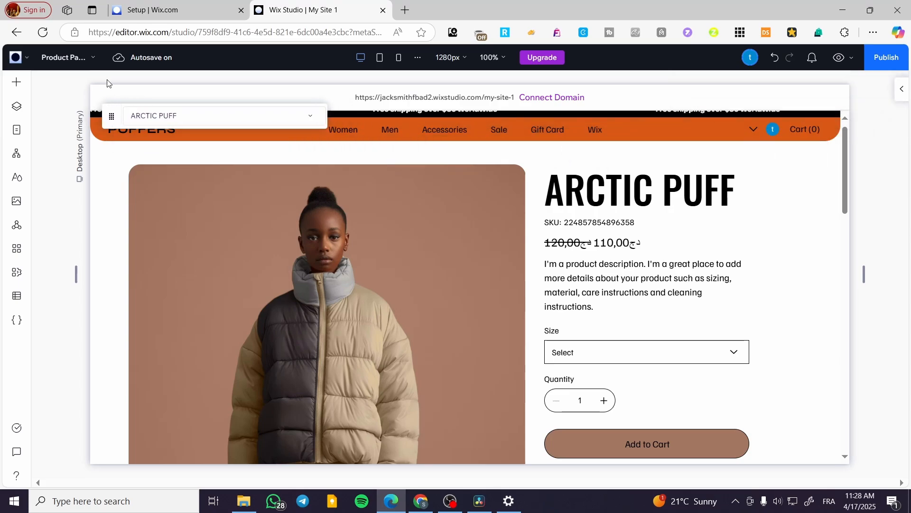
{"action": "left_click", "coordinate": [127, 116]}
{"action": "left_click", "coordinate": [153, 150]}
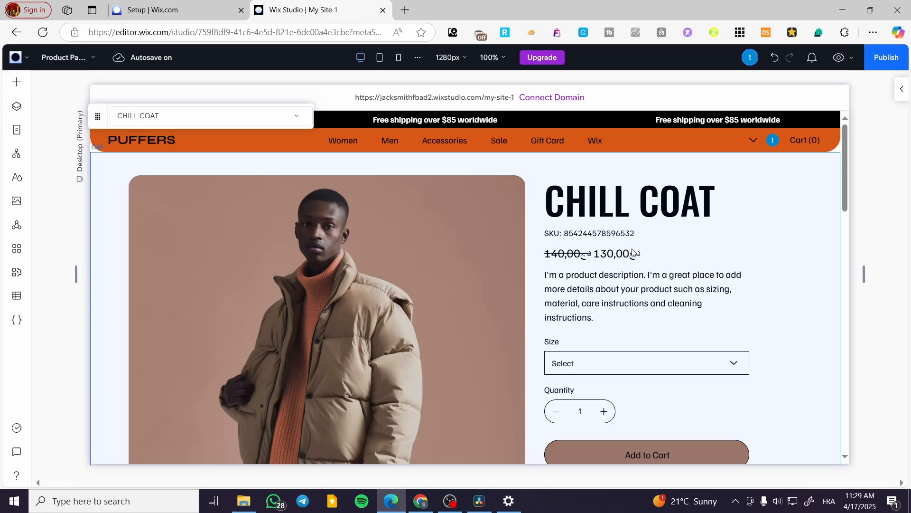
Step: Select the share buttons below the shipping info and look over the rest of the CHILL COAT product page
{"action": "scroll", "coordinate": [633, 253], "scroll_direction": "down", "scroll_amount": 9}
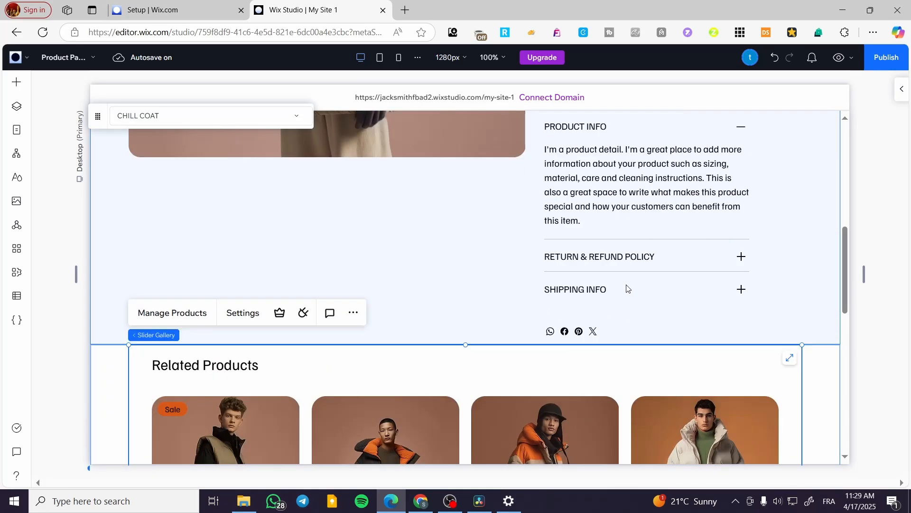
{"action": "left_click", "coordinate": [641, 290]}
{"action": "left_click", "coordinate": [594, 335]}
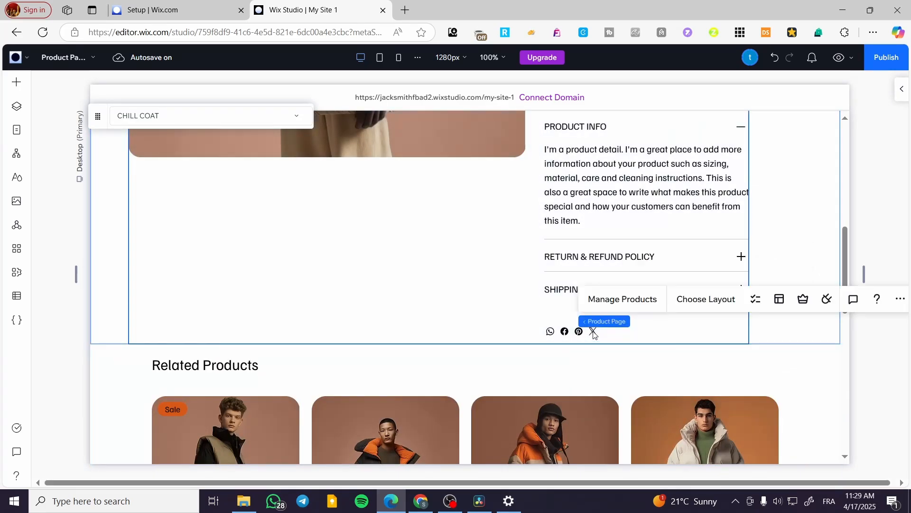
{"action": "left_click", "coordinate": [589, 336]}
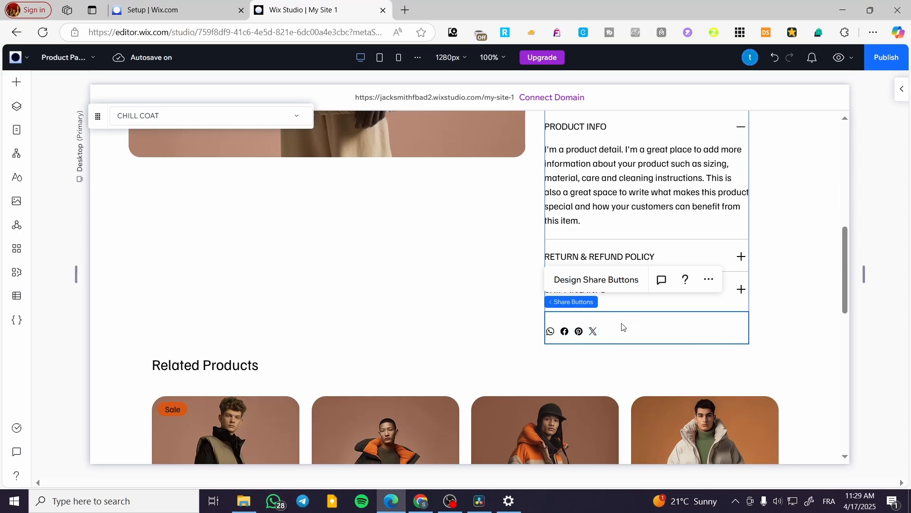
{"action": "scroll", "coordinate": [637, 292], "scroll_direction": "up", "scroll_amount": 6}
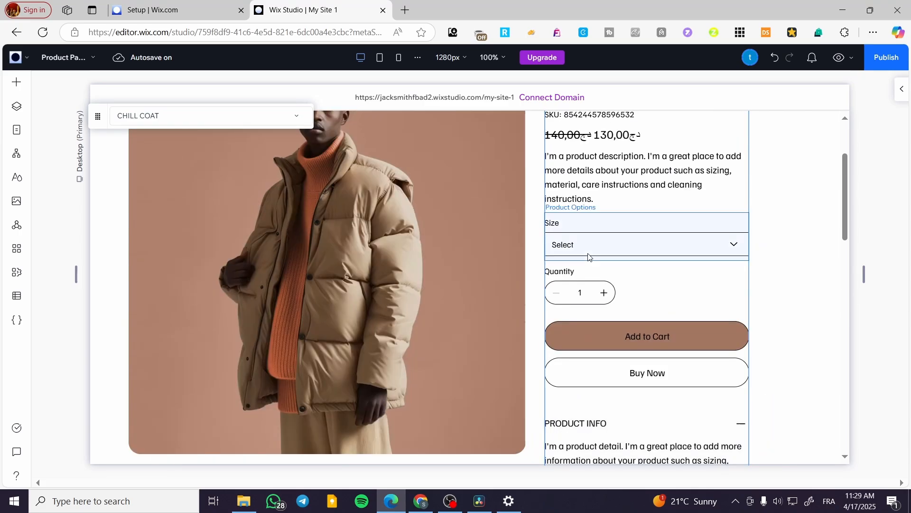
{"action": "scroll", "coordinate": [652, 221], "scroll_direction": "up", "scroll_amount": 2}
{"action": "scroll", "coordinate": [618, 238], "scroll_direction": "down", "scroll_amount": 10}
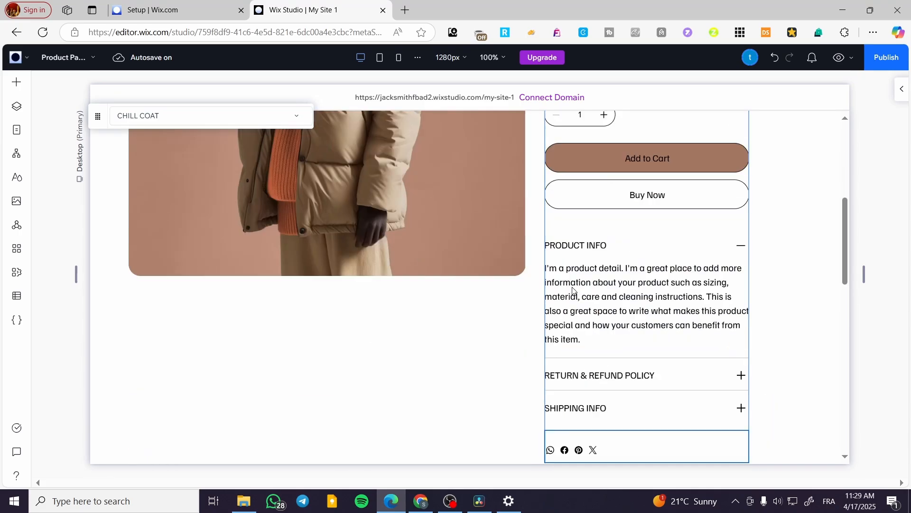
{"action": "scroll", "coordinate": [609, 242], "scroll_direction": "up", "scroll_amount": 4}
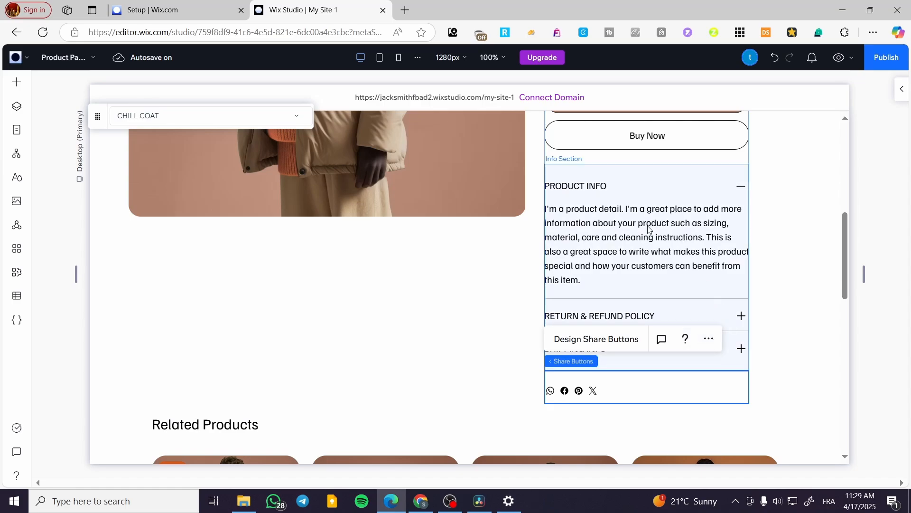
Step: Select the info section holding the product info, refund policy and shipping info, and look over the product details
{"action": "left_click", "coordinate": [612, 270]}
{"action": "left_click", "coordinate": [579, 296]}
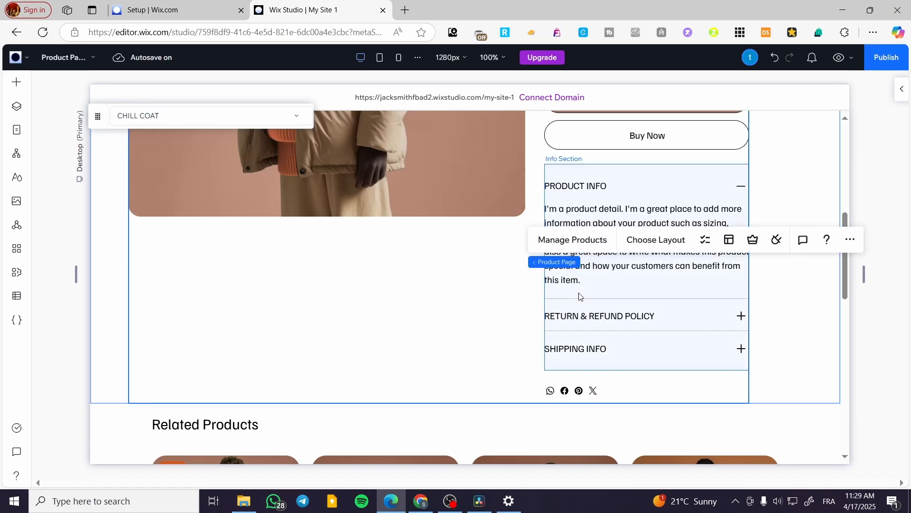
{"action": "left_click", "coordinate": [613, 281]}
{"action": "left_click", "coordinate": [630, 285]}
{"action": "left_click", "coordinate": [632, 197]}
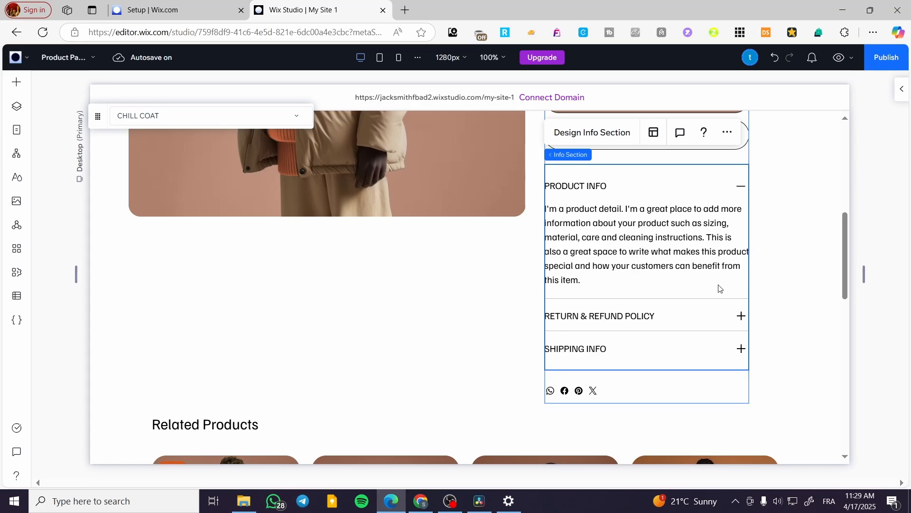
{"action": "scroll", "coordinate": [716, 318], "scroll_direction": "up", "scroll_amount": 1}
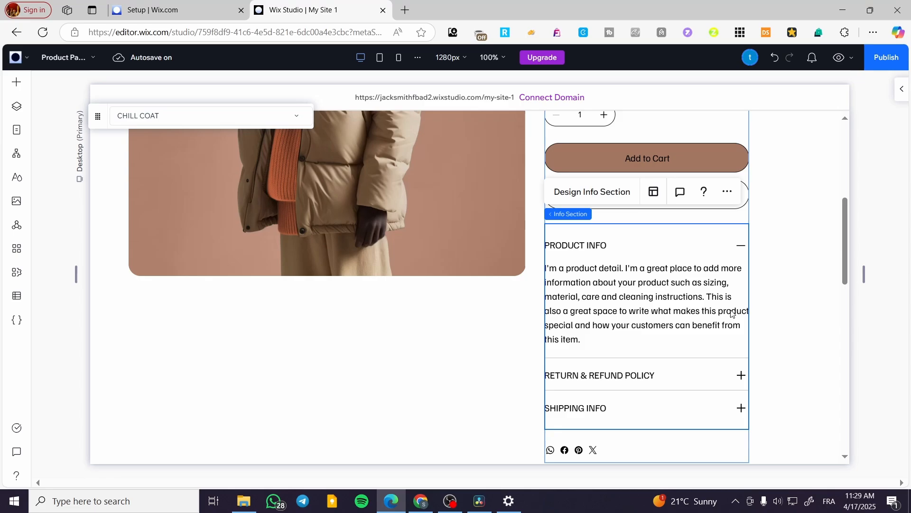
{"action": "scroll", "coordinate": [486, 346], "scroll_direction": "up", "scroll_amount": 5}
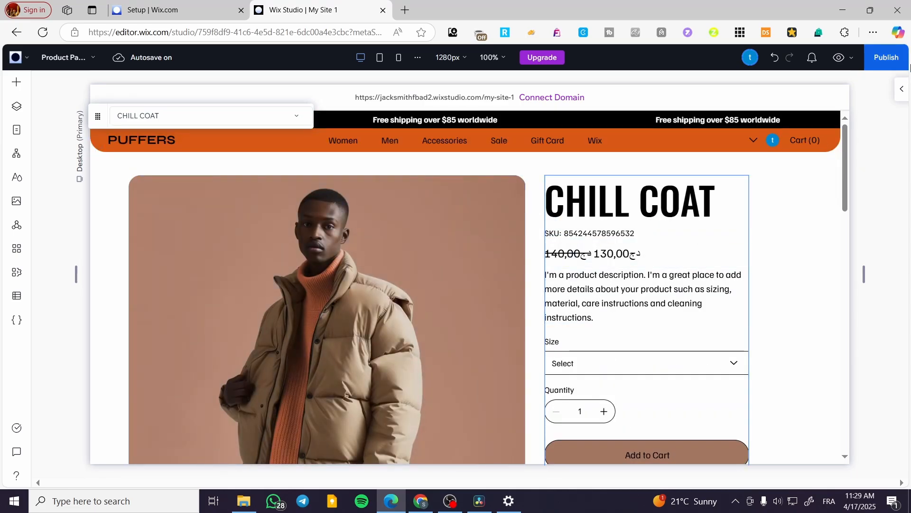
Step: Examine the info section's design settings for its title, body text and divider
{"action": "left_click", "coordinate": [903, 90]}
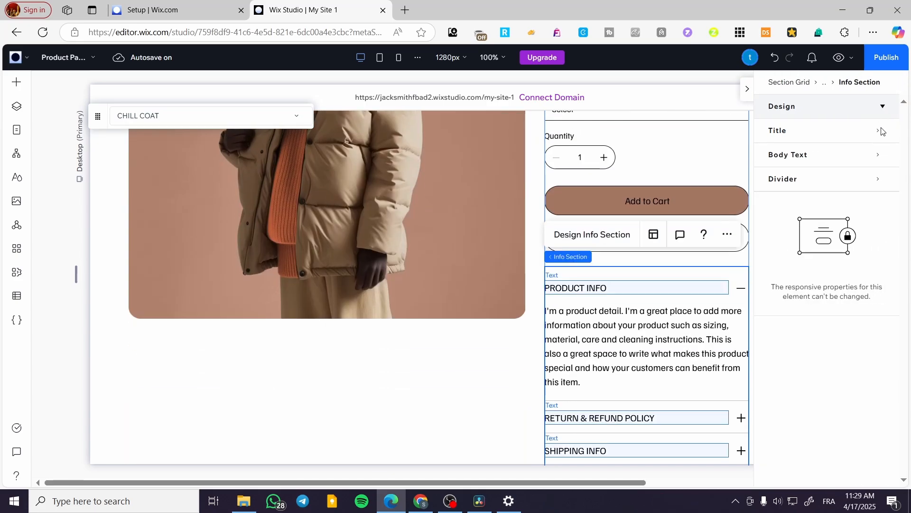
{"action": "left_click", "coordinate": [879, 130]}
{"action": "left_click", "coordinate": [771, 129]}
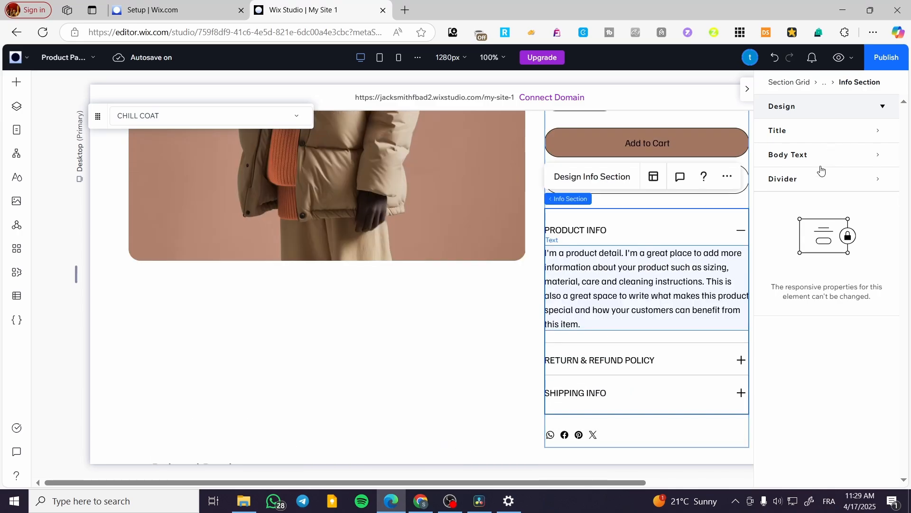
Step: Select the Related Products cell, the product details cell and the Product Page element in turn, and examine their properties
{"action": "left_click", "coordinate": [656, 311]}
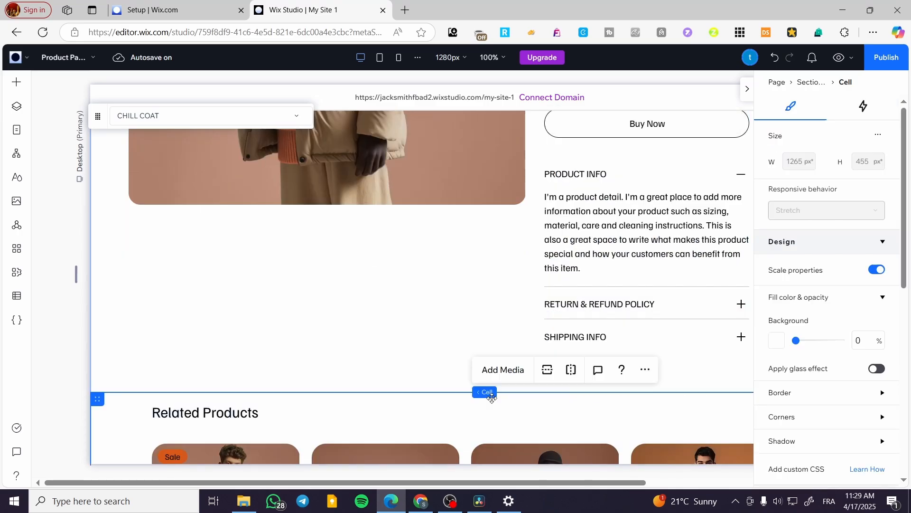
{"action": "left_click", "coordinate": [658, 324]}
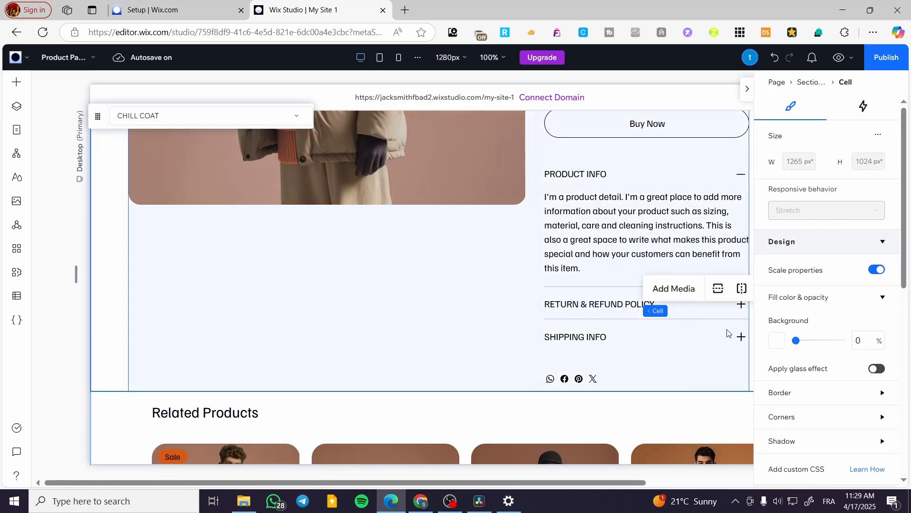
{"action": "left_click", "coordinate": [585, 380]}
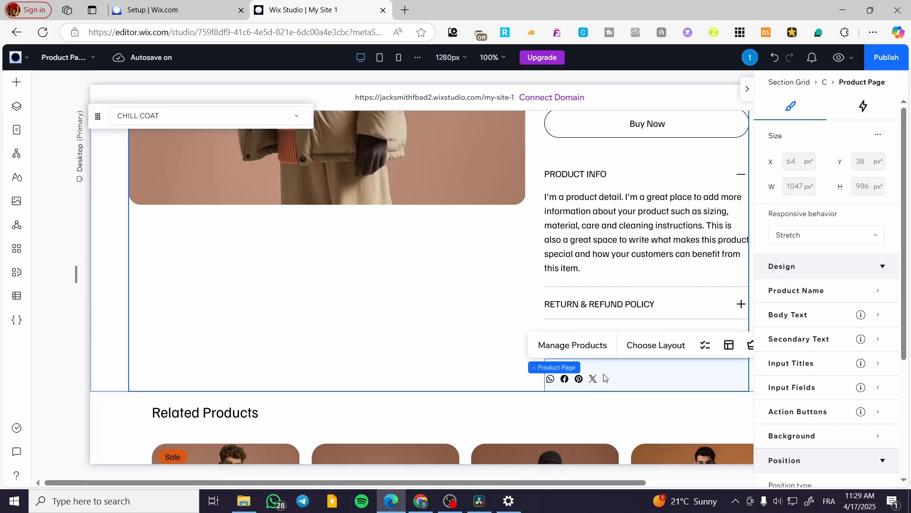
{"action": "mouse_move", "coordinate": [775, 348]}
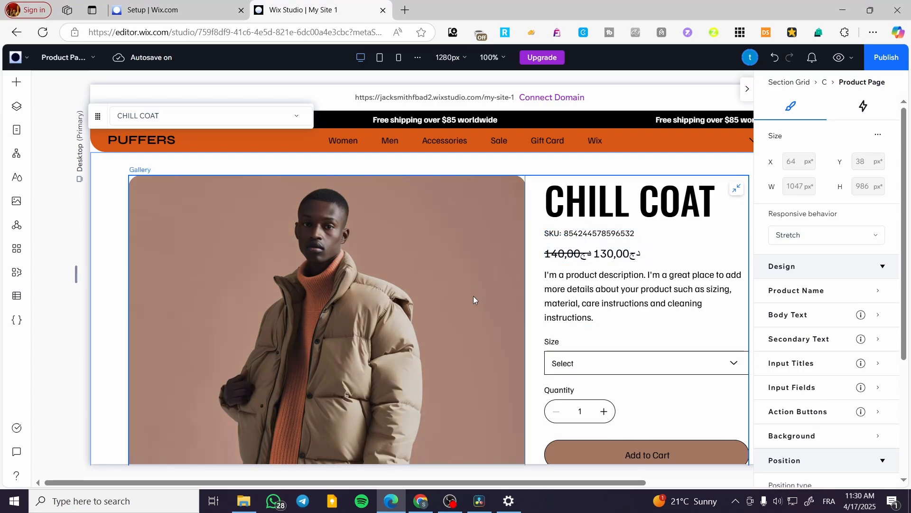
{"action": "left_click", "coordinate": [747, 89]}
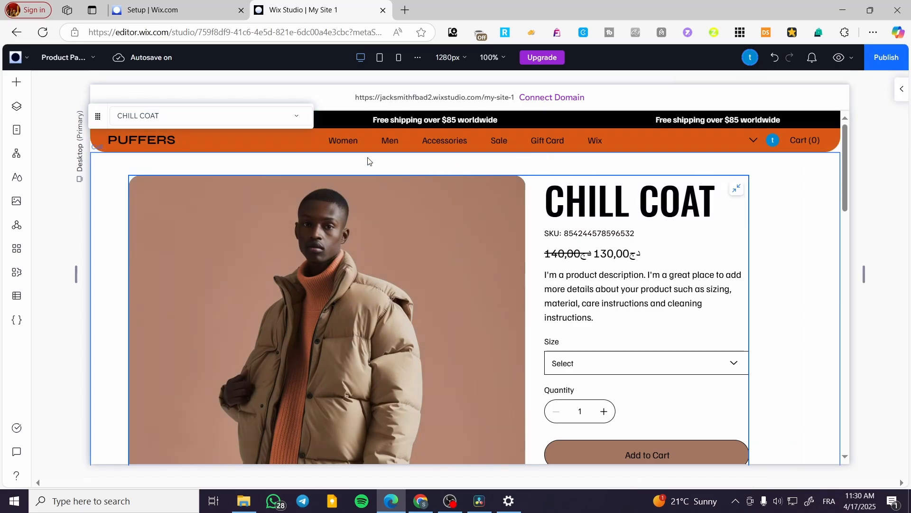
Step: Open the store's Category Page for editing and look over its product grid and filters
{"action": "left_click", "coordinate": [17, 129]}
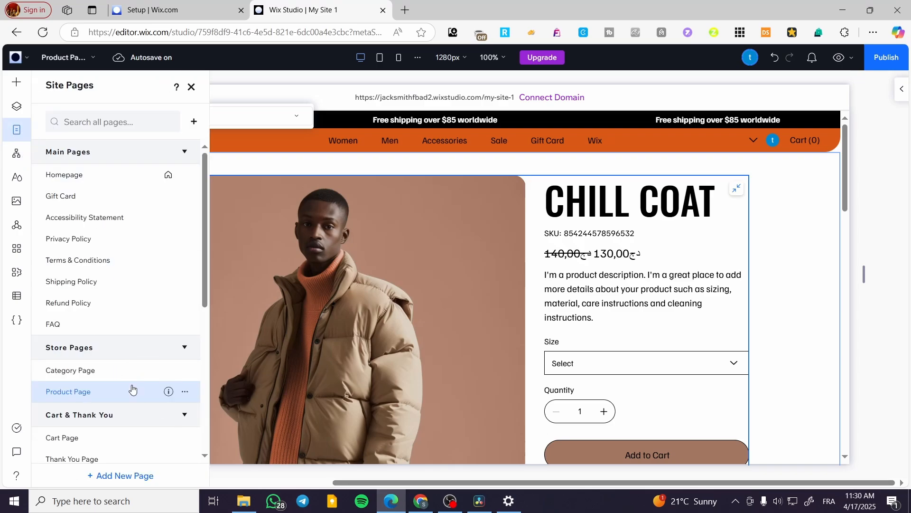
{"action": "left_click", "coordinate": [148, 371]}
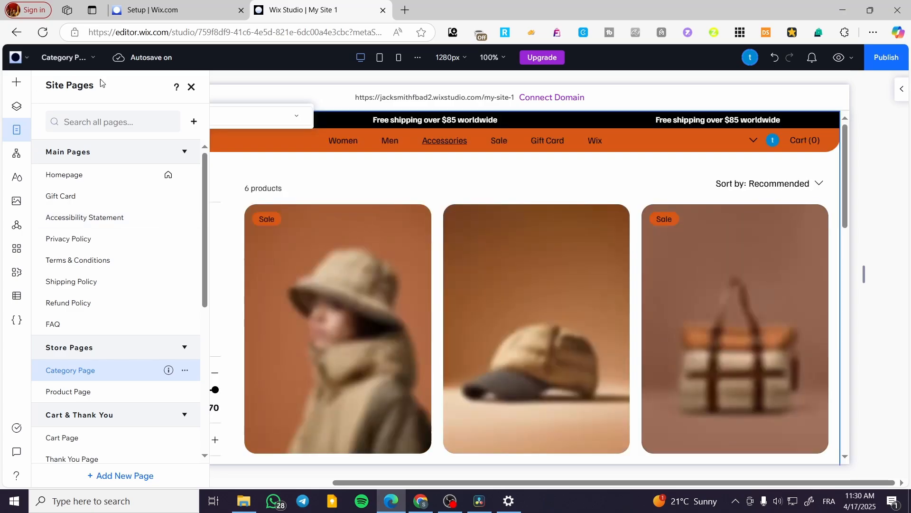
{"action": "left_click", "coordinate": [191, 86]}
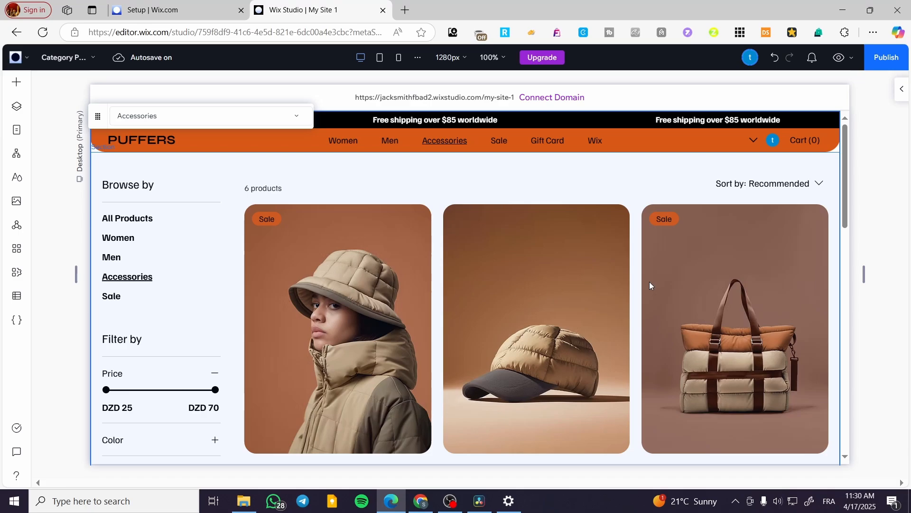
{"action": "scroll", "coordinate": [653, 283], "scroll_direction": "down", "scroll_amount": 5}
{"action": "scroll", "coordinate": [657, 276], "scroll_direction": "down", "scroll_amount": 5}
{"action": "scroll", "coordinate": [518, 338], "scroll_direction": "up", "scroll_amount": 10}
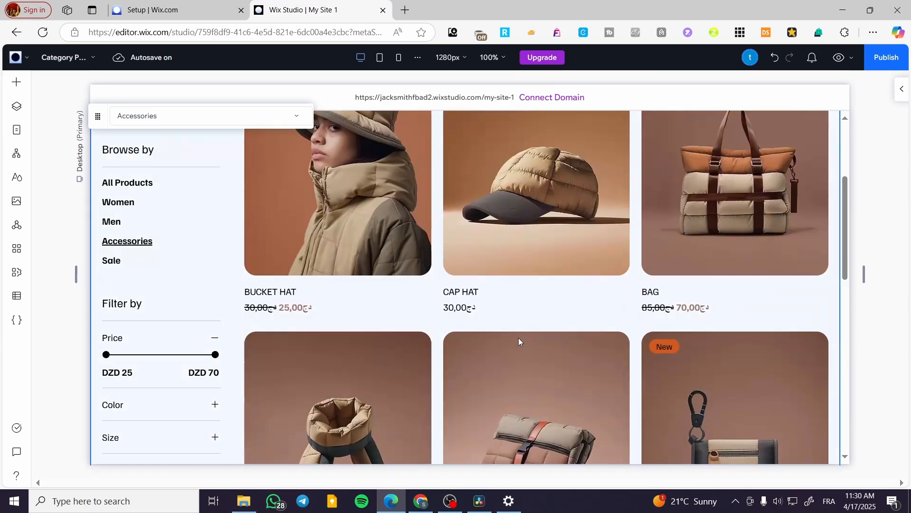
Step: Select the Category Page element and review its display, general, layout, design and text settings
{"action": "left_click", "coordinate": [446, 229]}
{"action": "left_click", "coordinate": [374, 269]}
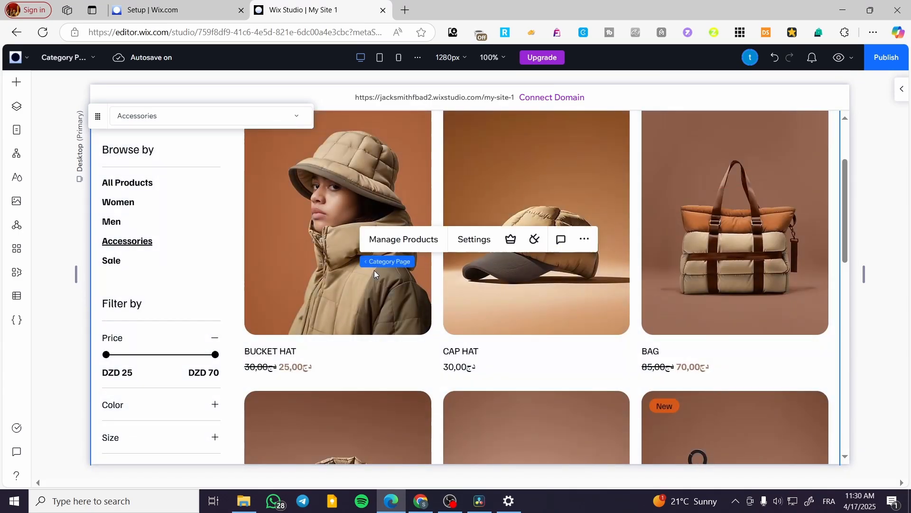
{"action": "left_click", "coordinate": [323, 279]}
{"action": "left_click", "coordinate": [407, 251]}
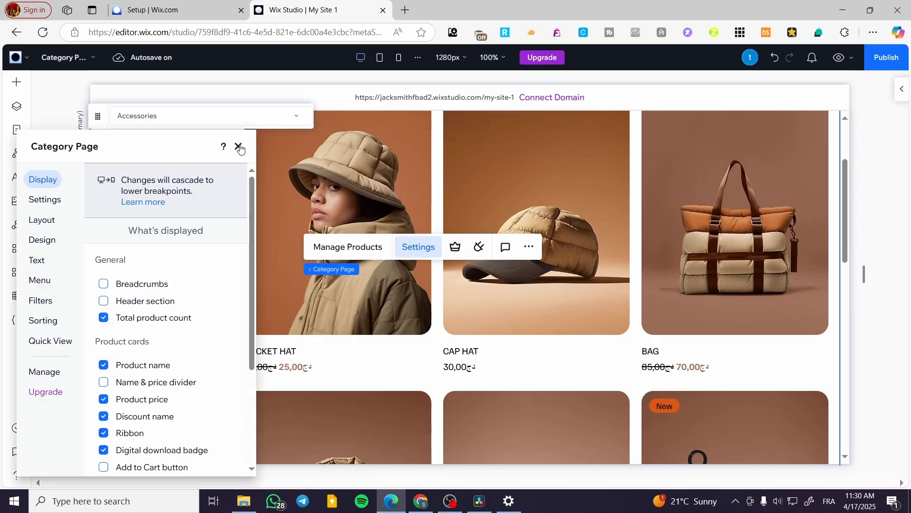
{"action": "left_click", "coordinate": [45, 199]}
{"action": "left_click", "coordinate": [45, 220]}
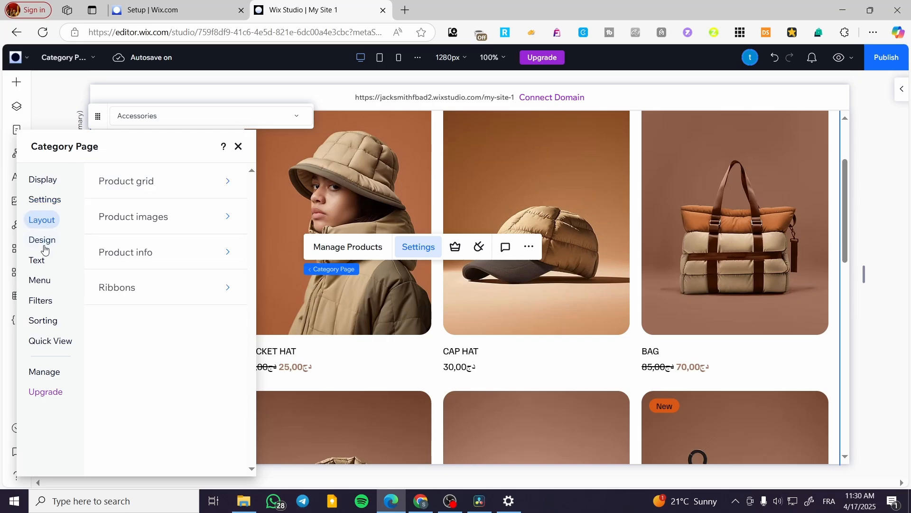
{"action": "left_click", "coordinate": [44, 247]}
{"action": "left_click", "coordinate": [35, 261]}
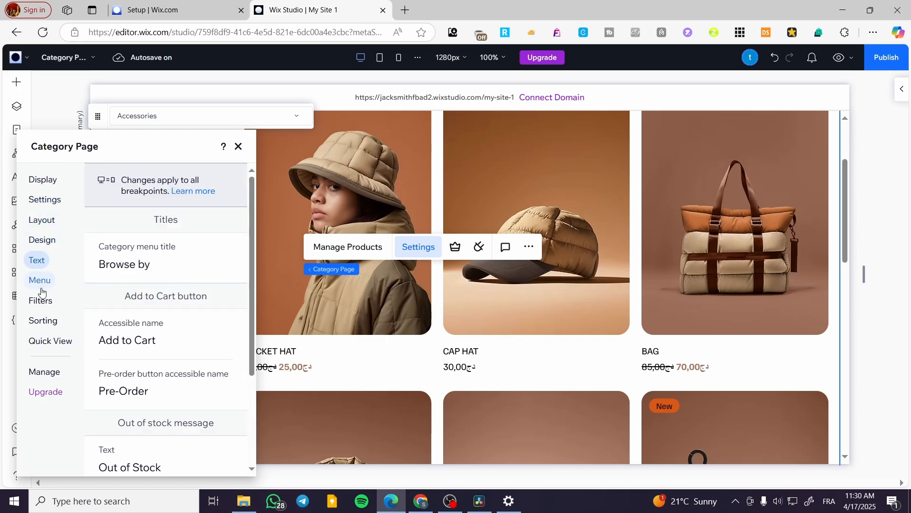
{"action": "left_click", "coordinate": [239, 146]}
Step: Check the Category Page element's size and position properties, and unstretch the element
{"action": "left_click", "coordinate": [901, 89]}
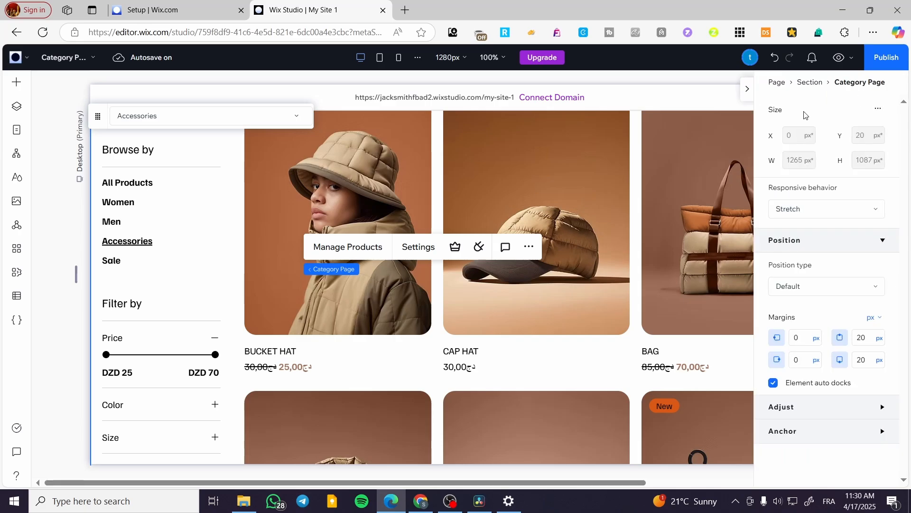
{"action": "left_click", "coordinate": [748, 92]}
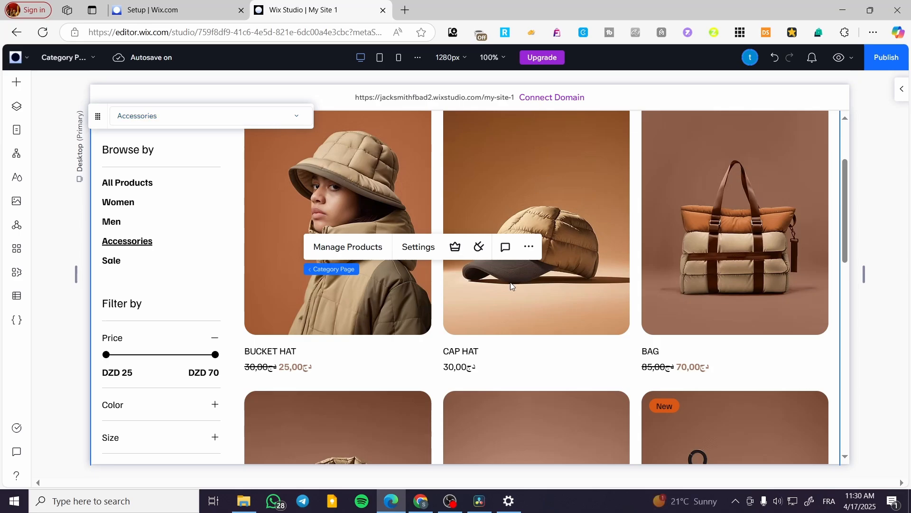
{"action": "scroll", "coordinate": [530, 286], "scroll_direction": "up", "scroll_amount": 3}
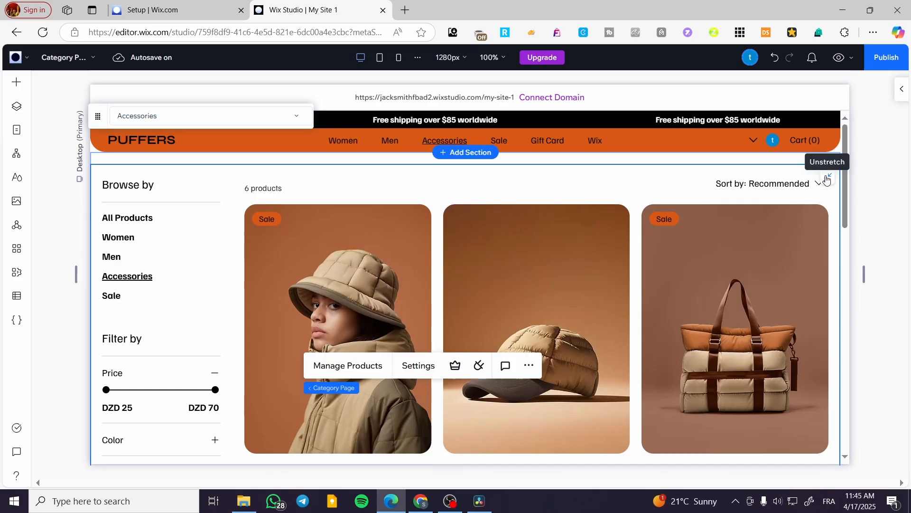
{"action": "left_click", "coordinate": [828, 181]}
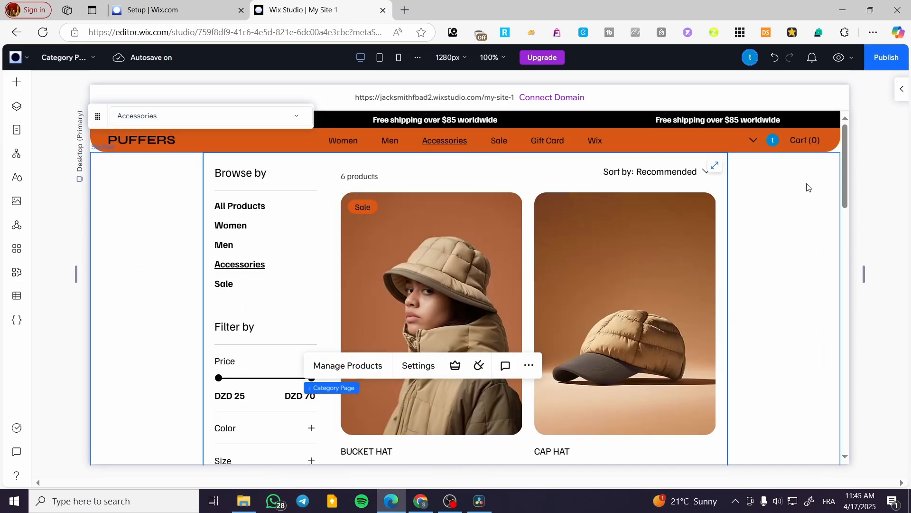
Step: Stretch the Category Page element to full width and try to add the Countdown - Store Widget plugin to it
{"action": "left_click", "coordinate": [715, 166]}
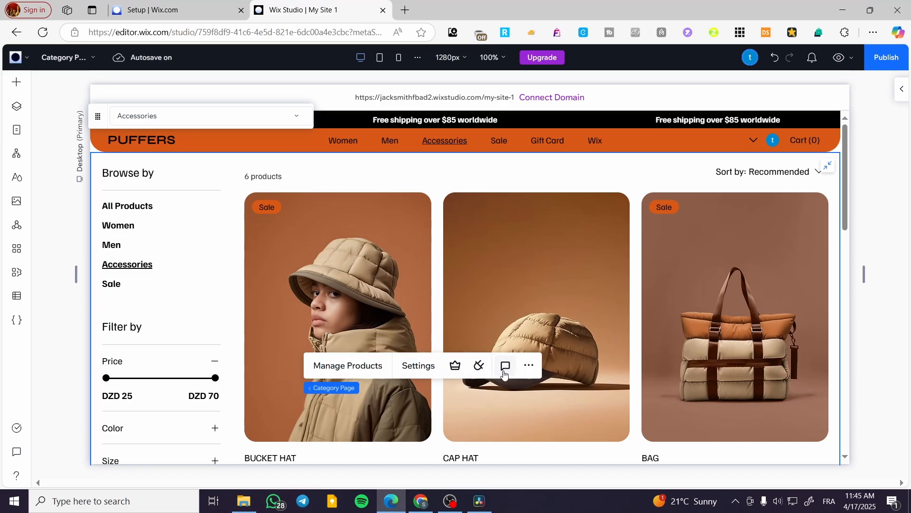
{"action": "left_click", "coordinate": [477, 366]}
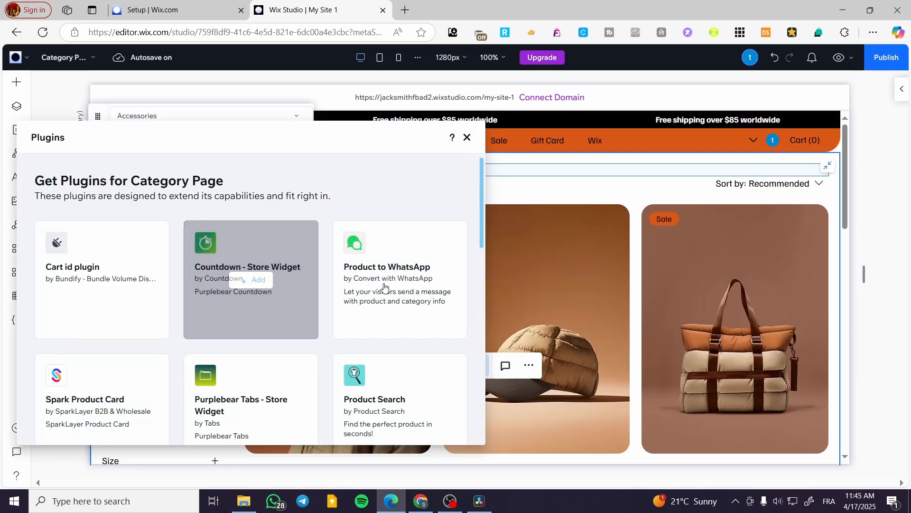
{"action": "mouse_move", "coordinate": [308, 279]}
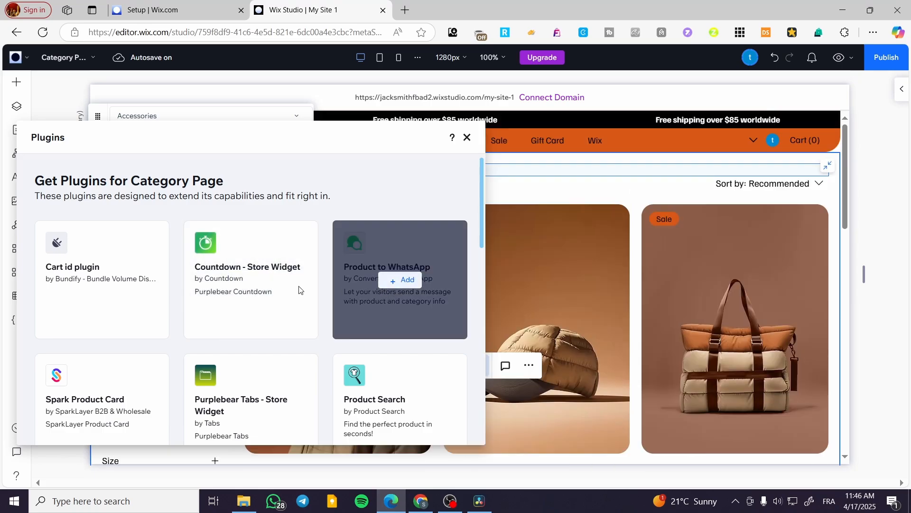
{"action": "scroll", "coordinate": [223, 304], "scroll_direction": "down", "scroll_amount": 1}
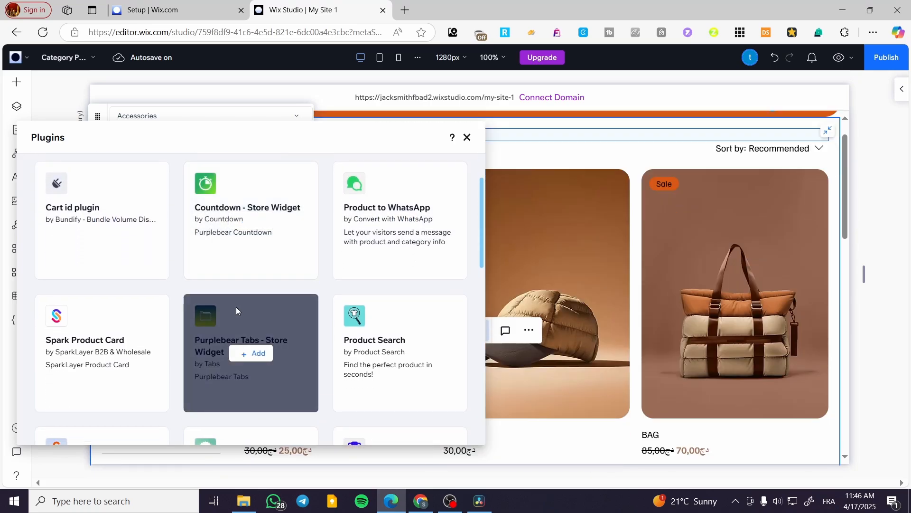
{"action": "left_click", "coordinate": [251, 220]}
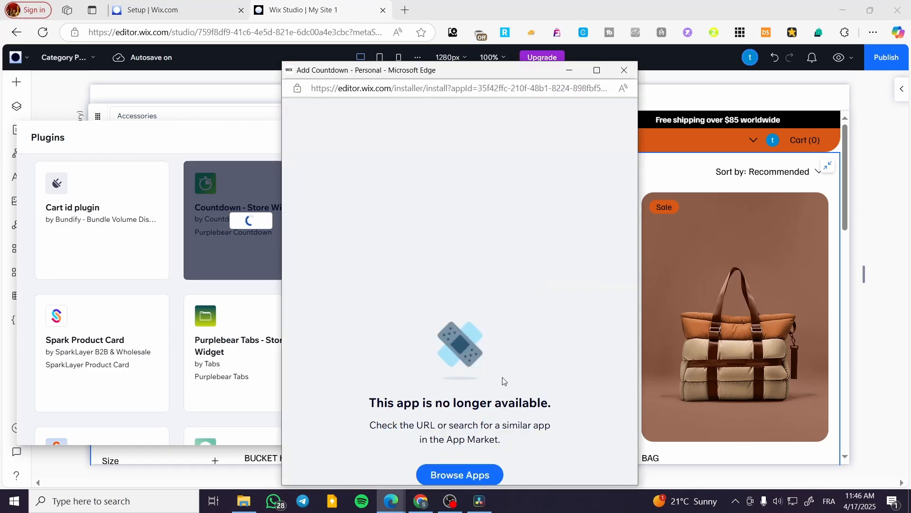
{"action": "left_click", "coordinate": [624, 70]}
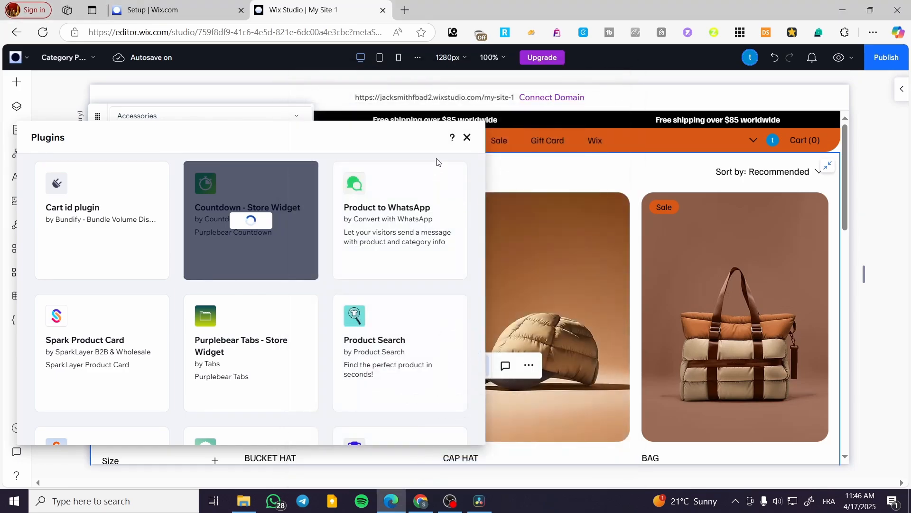
Step: Browse the remaining Category Page plugins and look over the stretched product grid
{"action": "scroll", "coordinate": [372, 263], "scroll_direction": "down", "scroll_amount": 5}
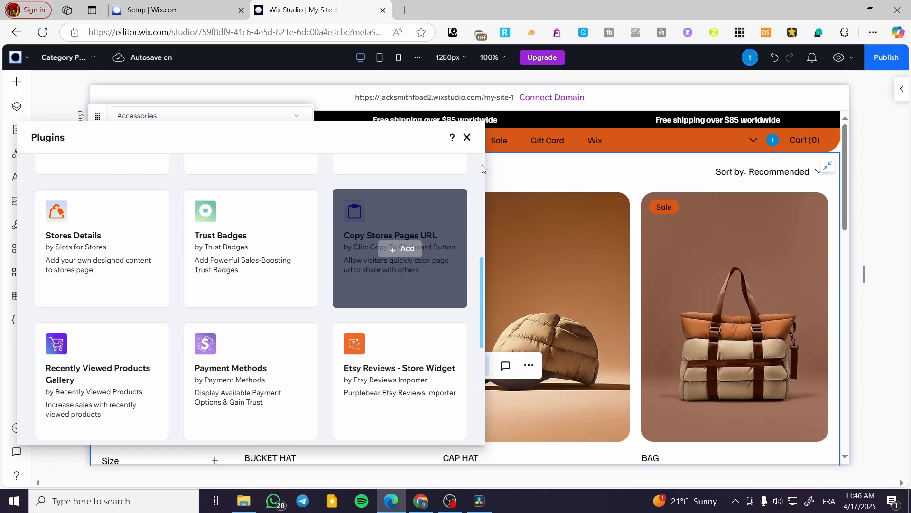
{"action": "left_click", "coordinate": [468, 138]}
{"action": "scroll", "coordinate": [610, 295], "scroll_direction": "down", "scroll_amount": 10}
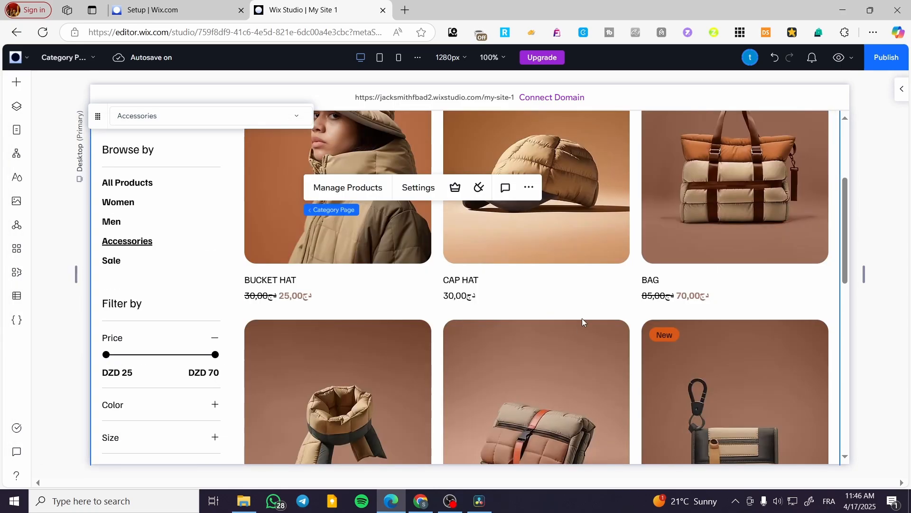
{"action": "scroll", "coordinate": [562, 327], "scroll_direction": "up", "scroll_amount": 5}
{"action": "scroll", "coordinate": [397, 350], "scroll_direction": "up", "scroll_amount": 5}
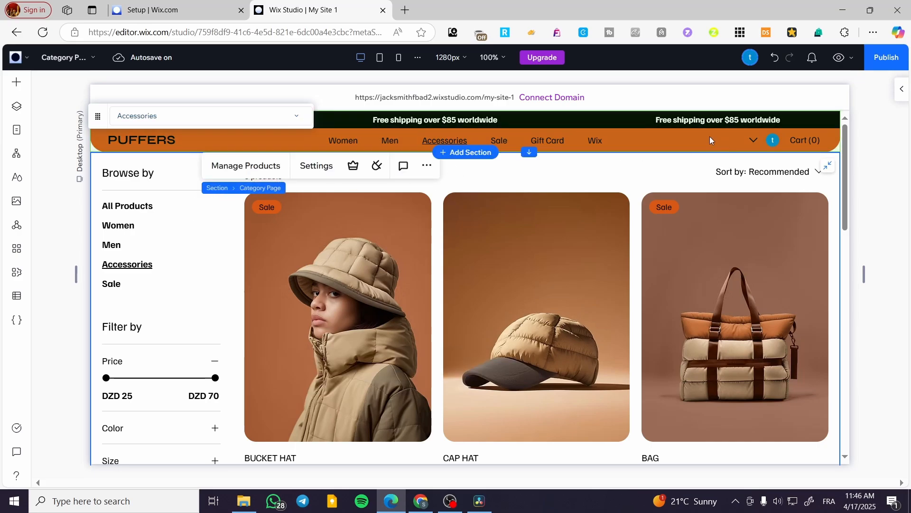
Step: Open the store's Product Page for editing and look over its product details down to Related Products
{"action": "left_click", "coordinate": [18, 133]}
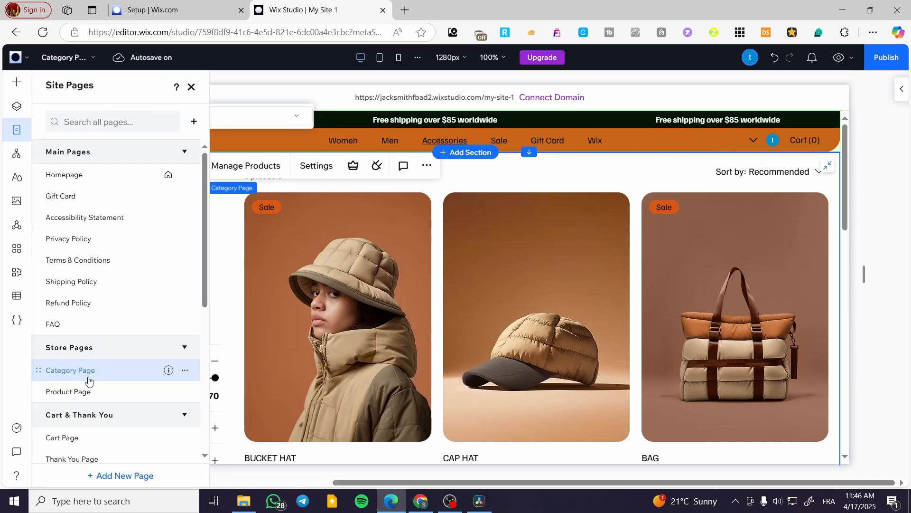
{"action": "left_click", "coordinate": [143, 392]}
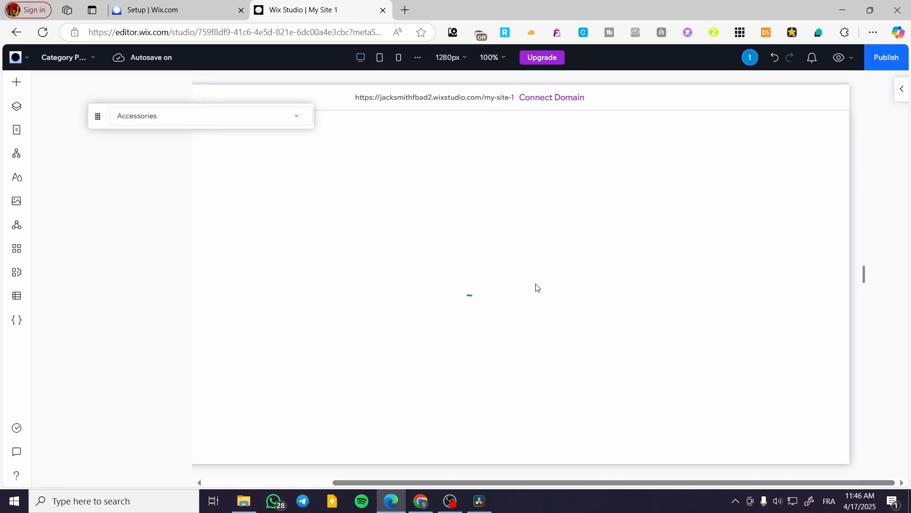
{"action": "scroll", "coordinate": [677, 338], "scroll_direction": "down", "scroll_amount": 5}
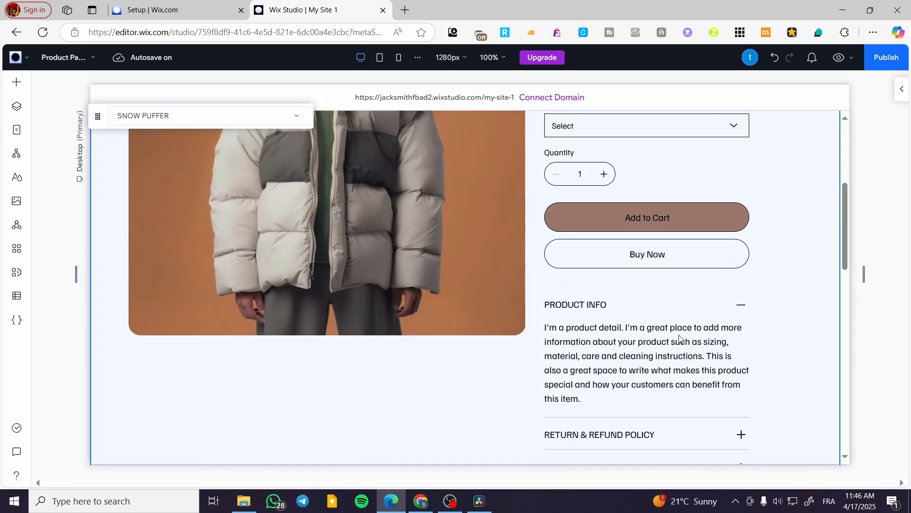
{"action": "scroll", "coordinate": [664, 373], "scroll_direction": "down", "scroll_amount": 4}
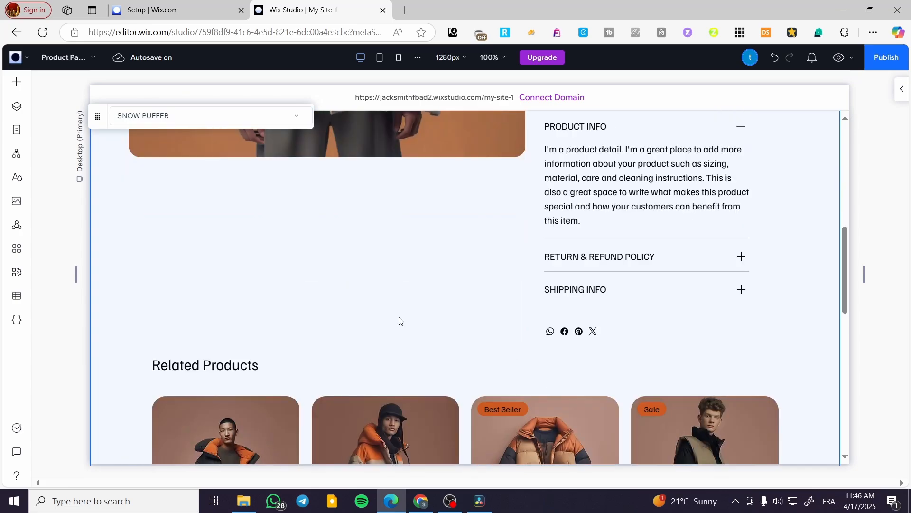
{"action": "scroll", "coordinate": [400, 317], "scroll_direction": "up", "scroll_amount": 1}
Step: Examine the section grid and the product details cell around the empty area below the product gallery
{"action": "left_click", "coordinate": [400, 313]}
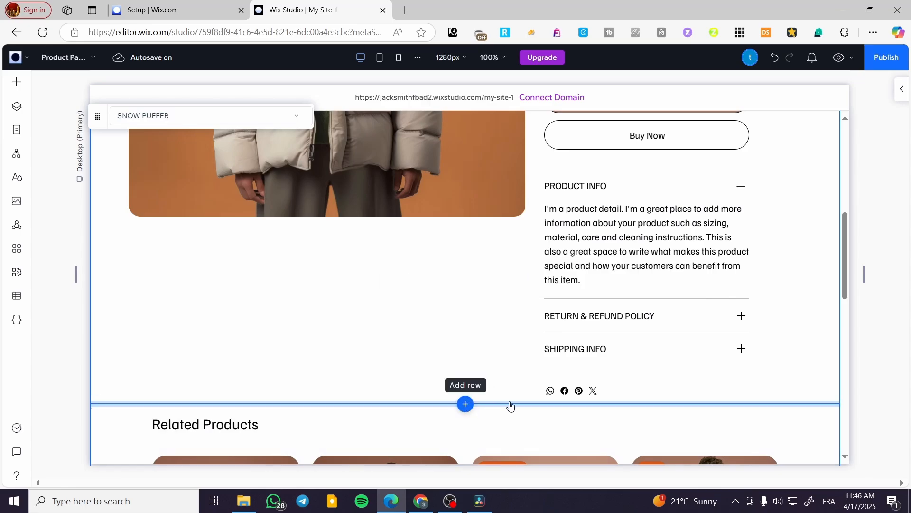
{"action": "scroll", "coordinate": [522, 355], "scroll_direction": "up", "scroll_amount": 1}
{"action": "scroll", "coordinate": [522, 354], "scroll_direction": "down", "scroll_amount": 3}
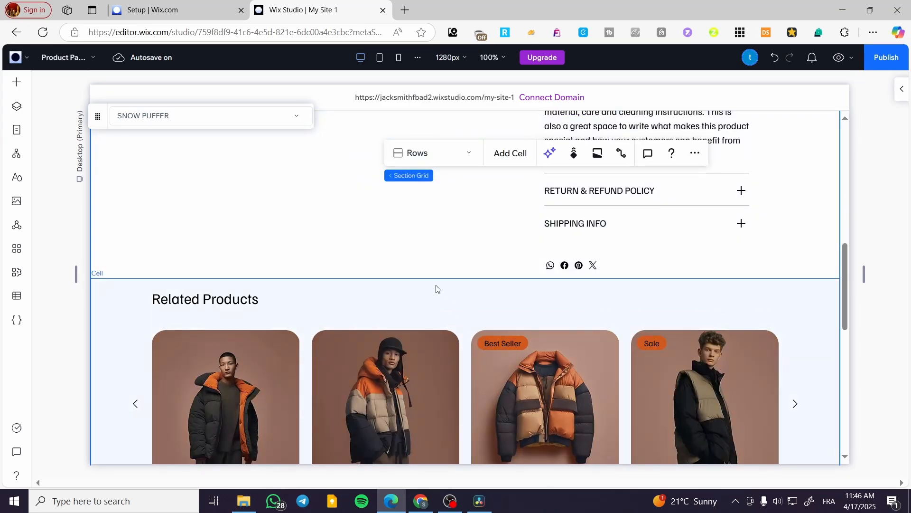
{"action": "scroll", "coordinate": [439, 289], "scroll_direction": "up", "scroll_amount": 3}
{"action": "scroll", "coordinate": [617, 320], "scroll_direction": "up", "scroll_amount": 2}
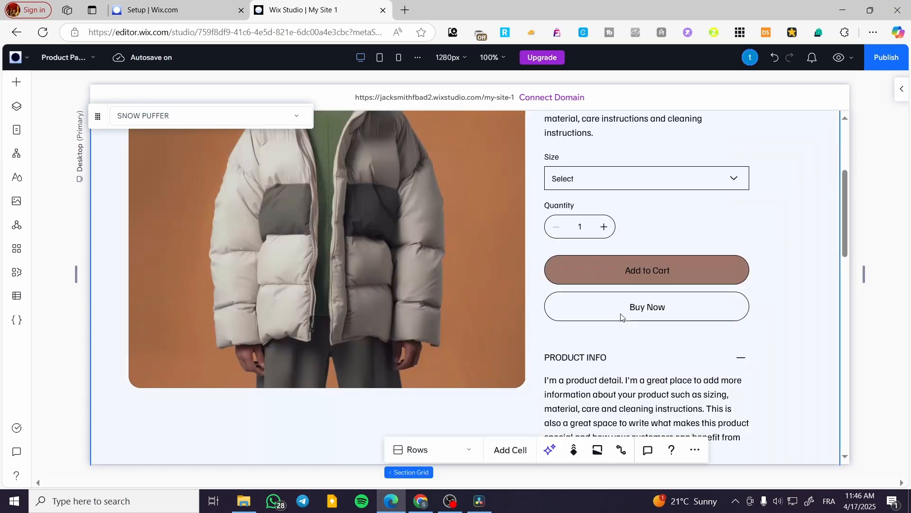
{"action": "scroll", "coordinate": [621, 317], "scroll_direction": "up", "scroll_amount": 4}
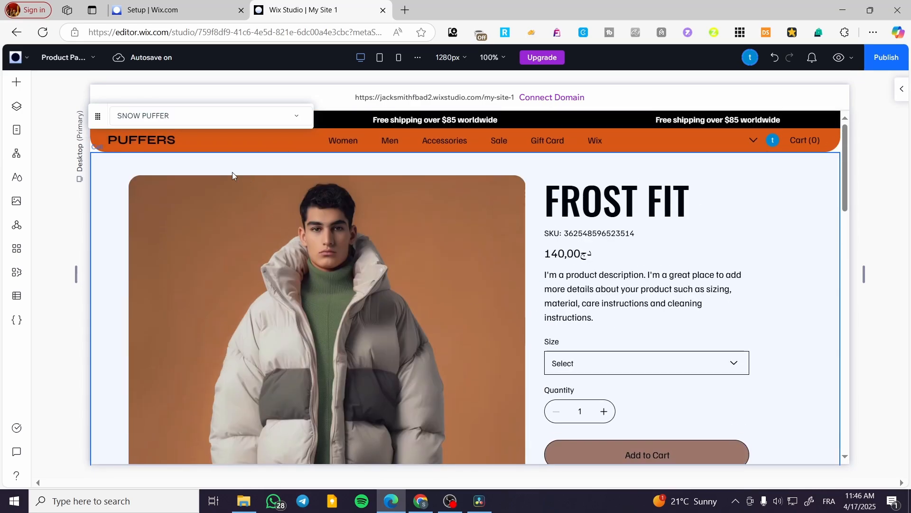
{"action": "scroll", "coordinate": [152, 165], "scroll_direction": "down", "scroll_amount": 8}
{"action": "left_click", "coordinate": [128, 269]}
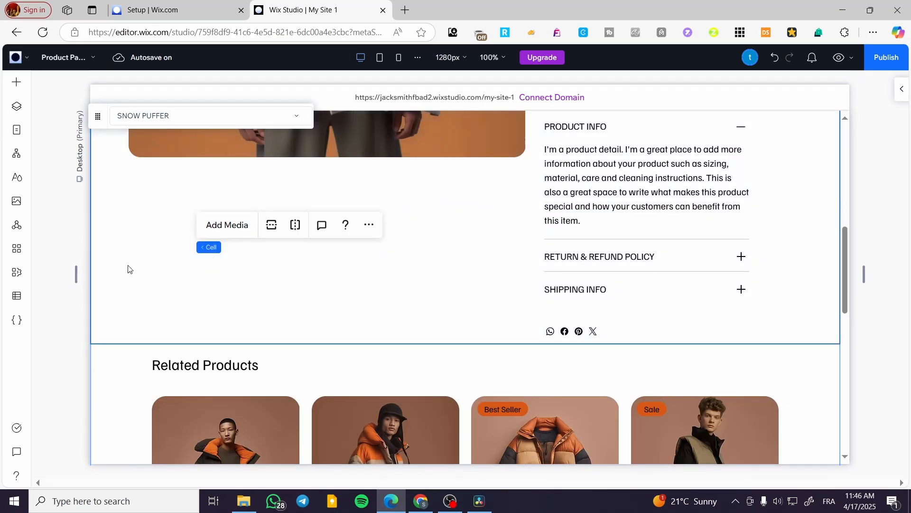
{"action": "left_click", "coordinate": [61, 171]}
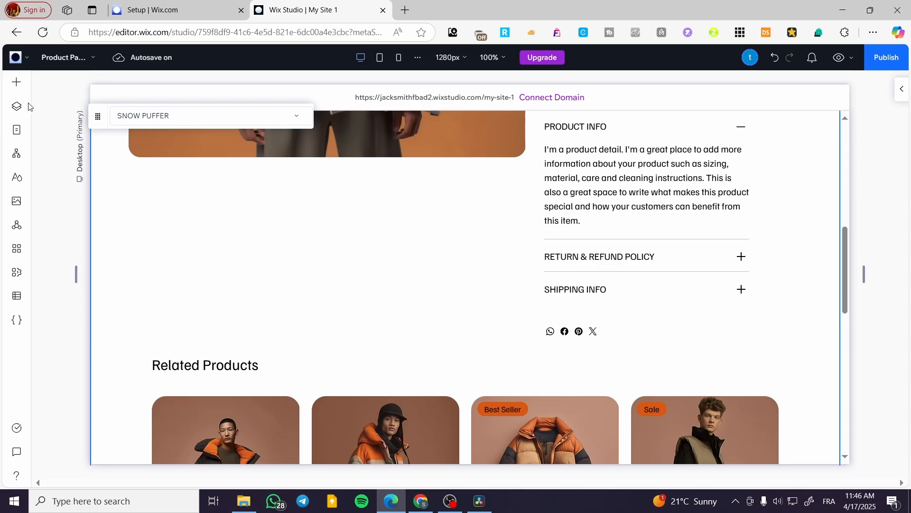
Step: Add an image below the product gallery, widen it to the gallery's right edge, and adjust its height to leave a gap above
{"action": "left_click", "coordinate": [18, 79]}
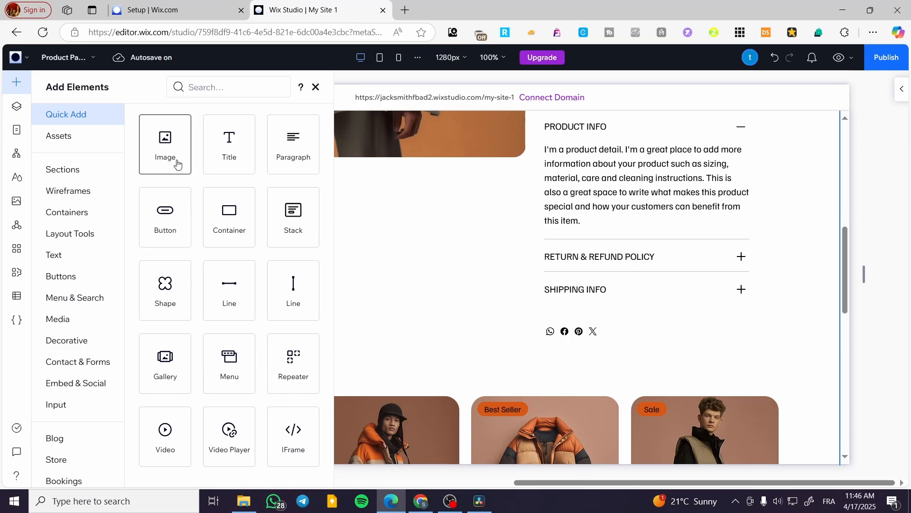
{"action": "left_click_drag", "start_coordinate": [179, 162], "coordinate": [218, 216]}
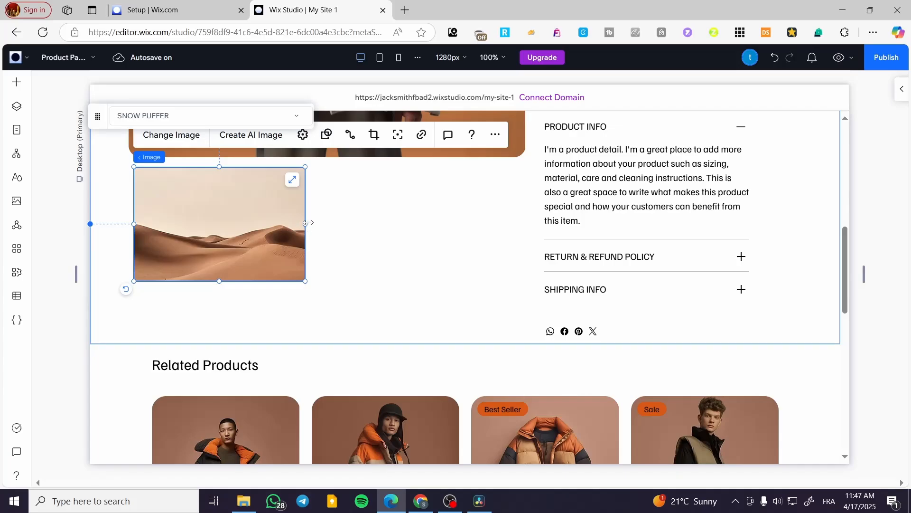
{"action": "left_click_drag", "start_coordinate": [309, 223], "coordinate": [525, 224]}
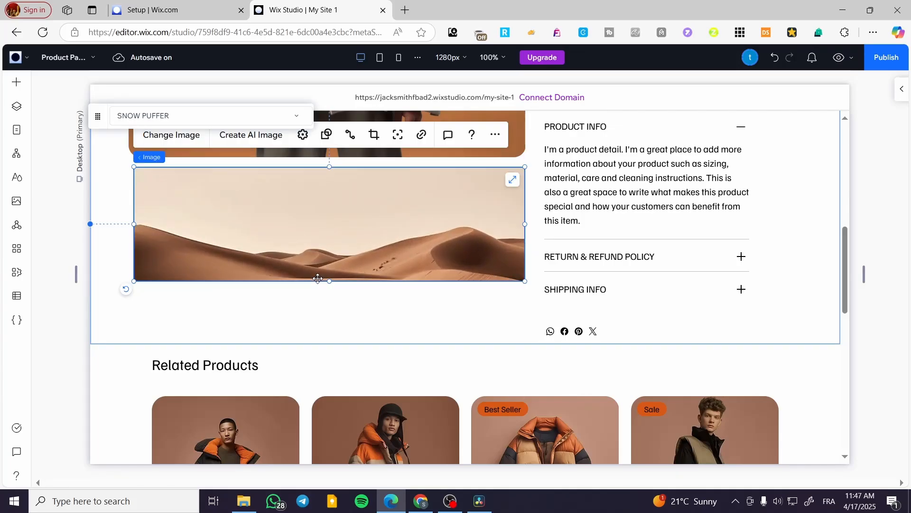
{"action": "left_click_drag", "start_coordinate": [329, 281], "coordinate": [334, 334]}
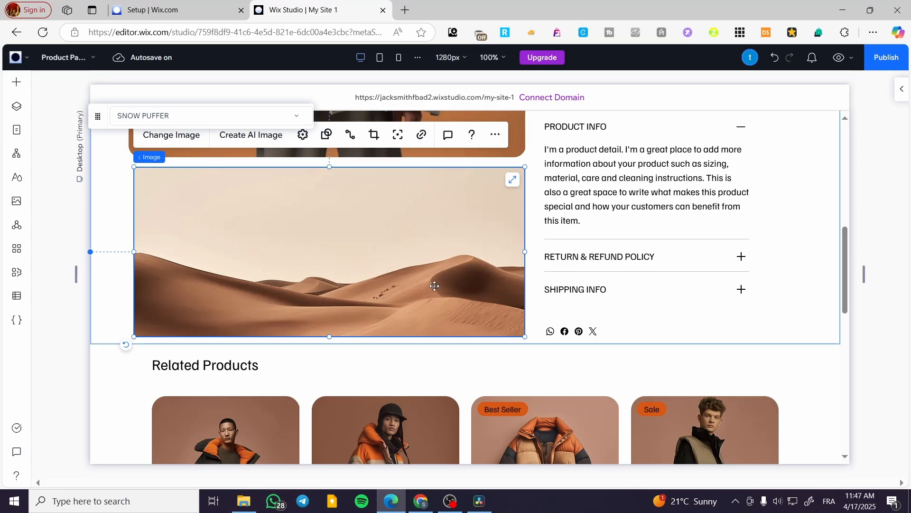
{"action": "scroll", "coordinate": [468, 277], "scroll_direction": "up", "scroll_amount": 5}
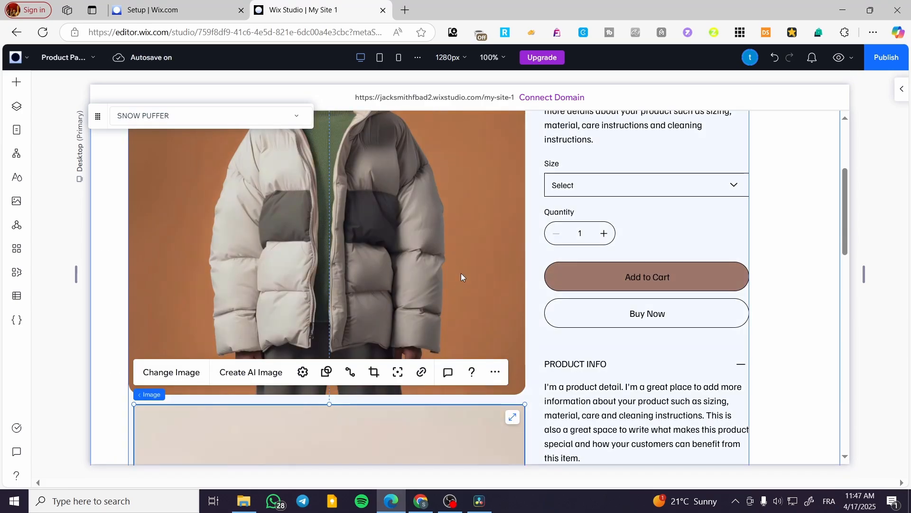
{"action": "scroll", "coordinate": [403, 287], "scroll_direction": "down", "scroll_amount": 3}
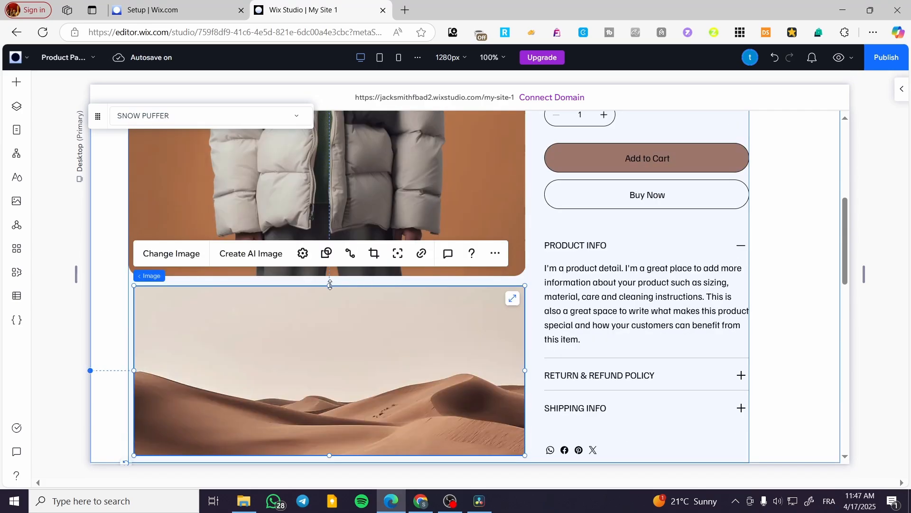
{"action": "left_click_drag", "start_coordinate": [330, 284], "coordinate": [336, 334]}
Step: Select the product gallery and review the layouts available for it
{"action": "left_click", "coordinate": [441, 229]}
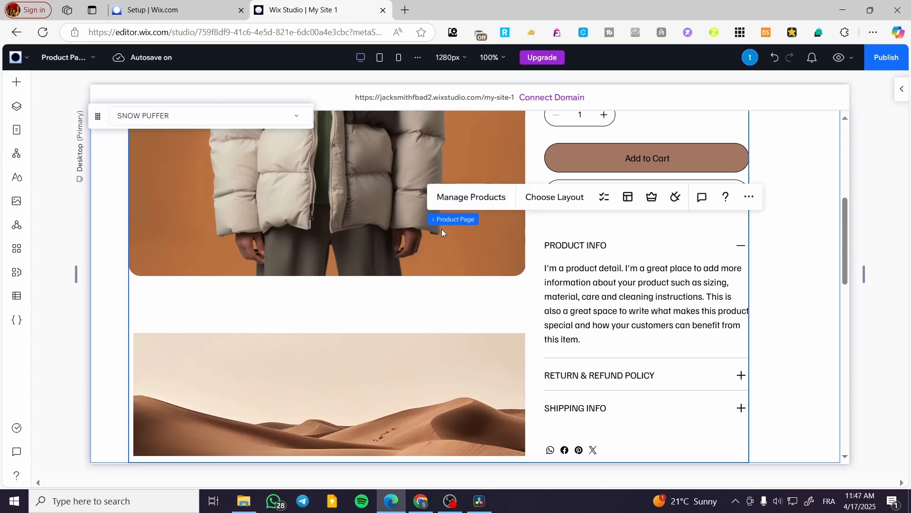
{"action": "left_click", "coordinate": [289, 211]}
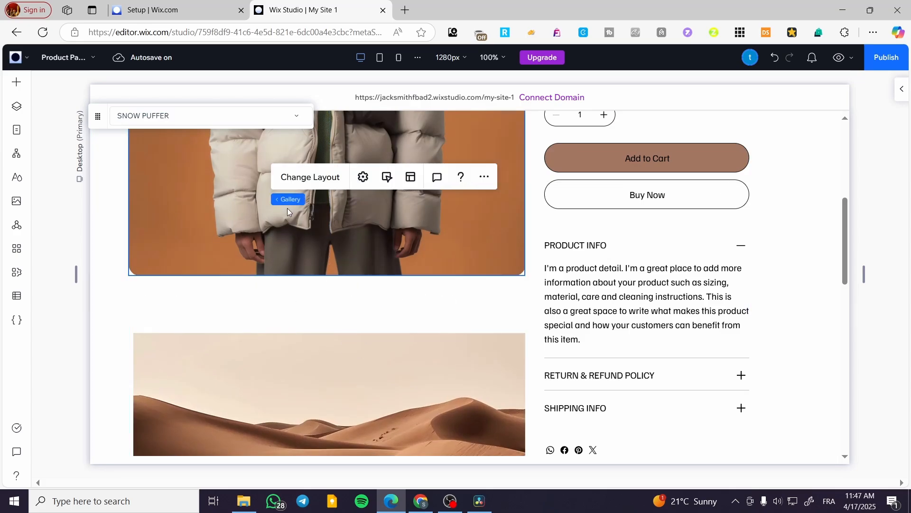
{"action": "left_click", "coordinate": [320, 182]}
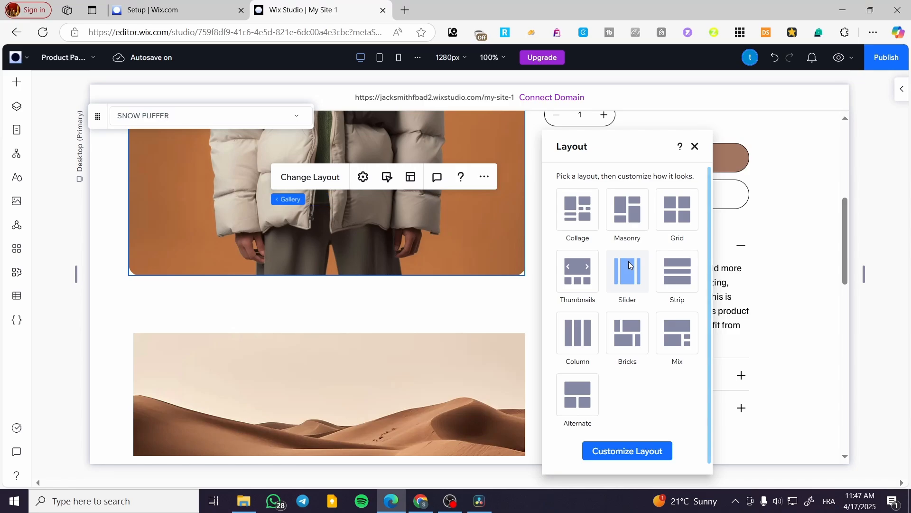
{"action": "scroll", "coordinate": [527, 252], "scroll_direction": "up", "scroll_amount": 1}
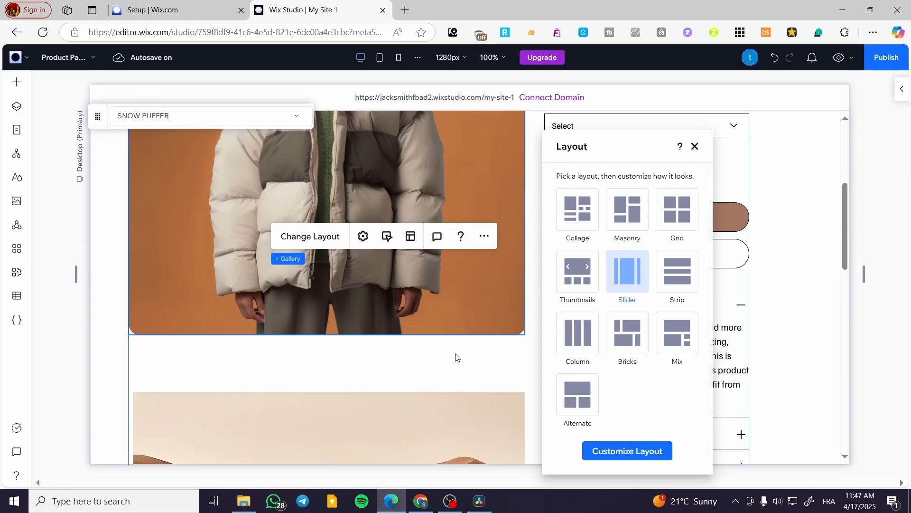
Step: Set the Product Page element's layout to 1 column
{"action": "left_click", "coordinate": [398, 356]}
{"action": "left_click", "coordinate": [552, 328]}
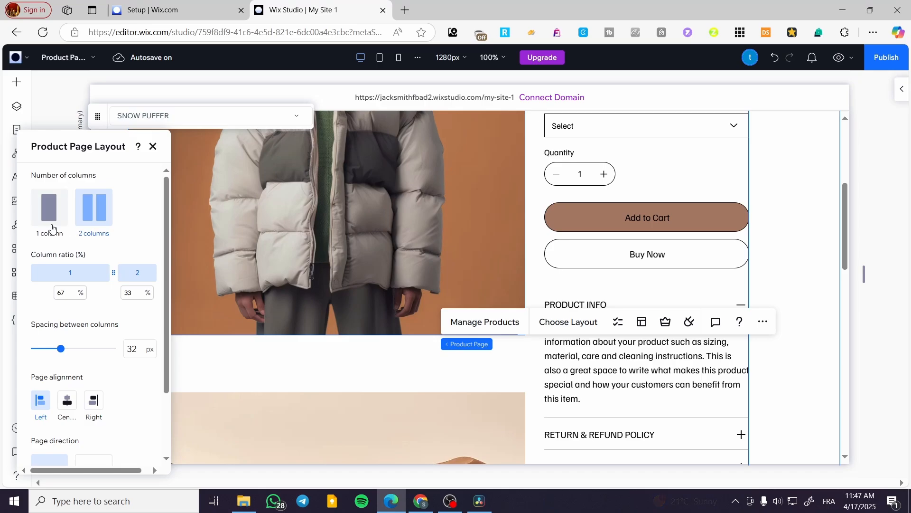
{"action": "left_click", "coordinate": [49, 211]}
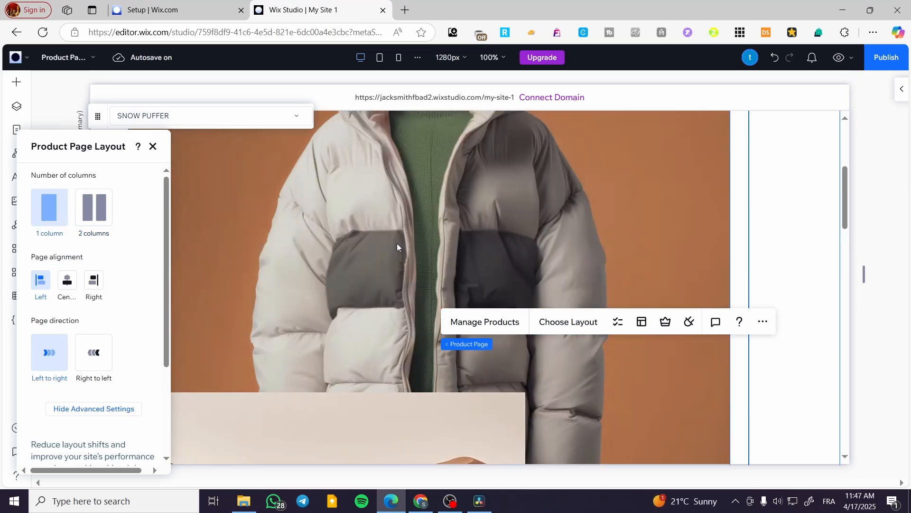
Step: Delete the desert image that overlaps the product gallery
{"action": "left_click", "coordinate": [476, 400]}
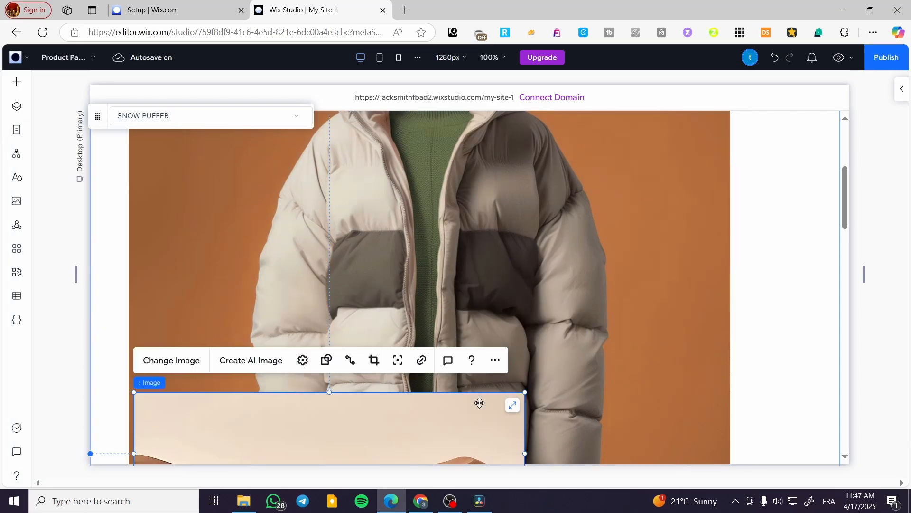
{"action": "key", "text": "Delete"}
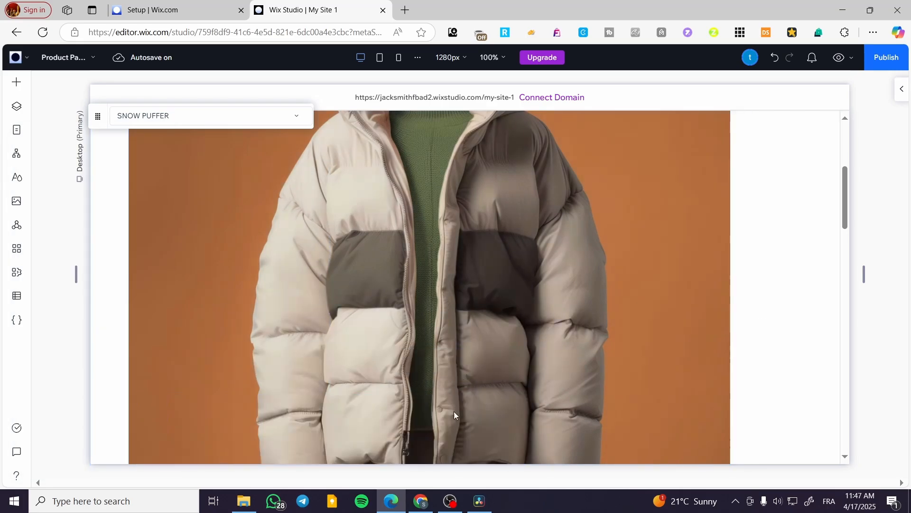
{"action": "left_click", "coordinate": [503, 414]}
{"action": "scroll", "coordinate": [660, 346], "scroll_direction": "down", "scroll_amount": 4}
{"action": "key", "text": "Delete"}
Step: Look over the single-column product page and select the Product Page element
{"action": "scroll", "coordinate": [609, 463], "scroll_direction": "up", "scroll_amount": 8}
{"action": "scroll", "coordinate": [664, 383], "scroll_direction": "down", "scroll_amount": 1}
{"action": "scroll", "coordinate": [669, 383], "scroll_direction": "down", "scroll_amount": 7}
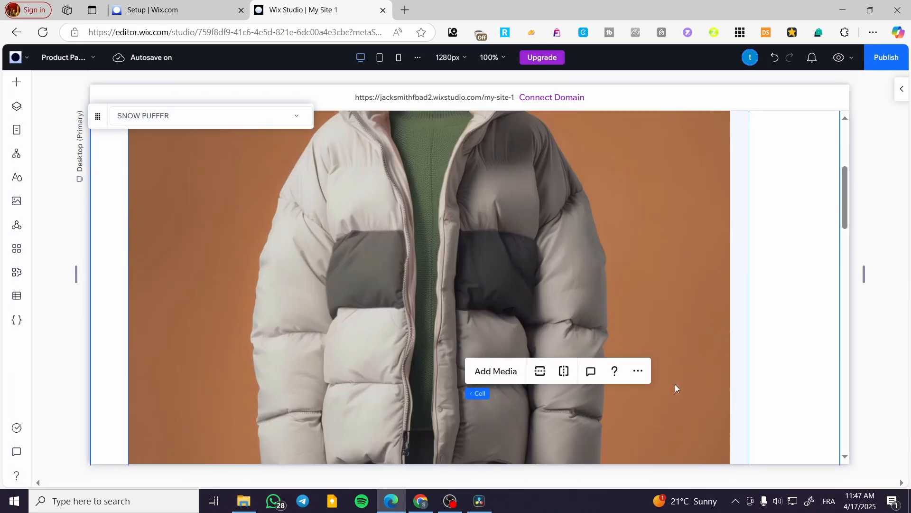
{"action": "scroll", "coordinate": [697, 382], "scroll_direction": "up", "scroll_amount": 4}
{"action": "left_click", "coordinate": [382, 287]}
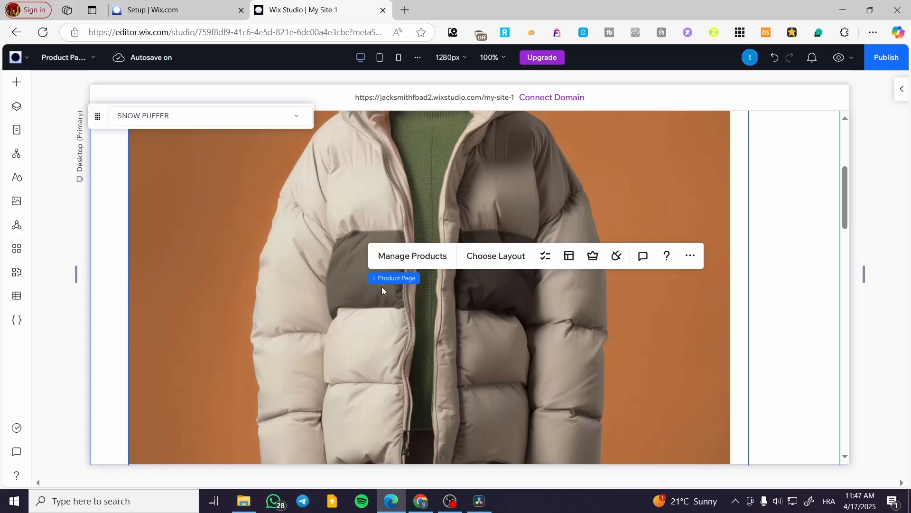
Step: Set the Product Page element's layout to 2 columns
{"action": "left_click", "coordinate": [496, 256]}
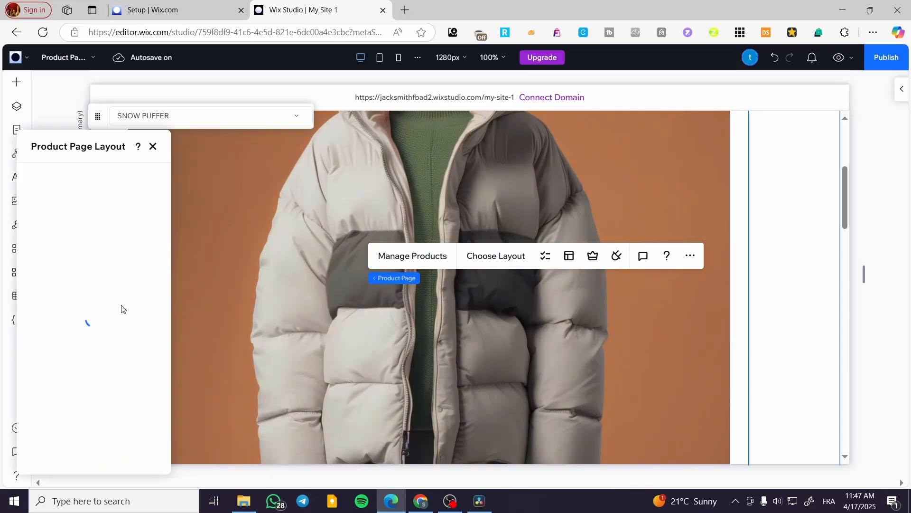
{"action": "left_click", "coordinate": [95, 217]}
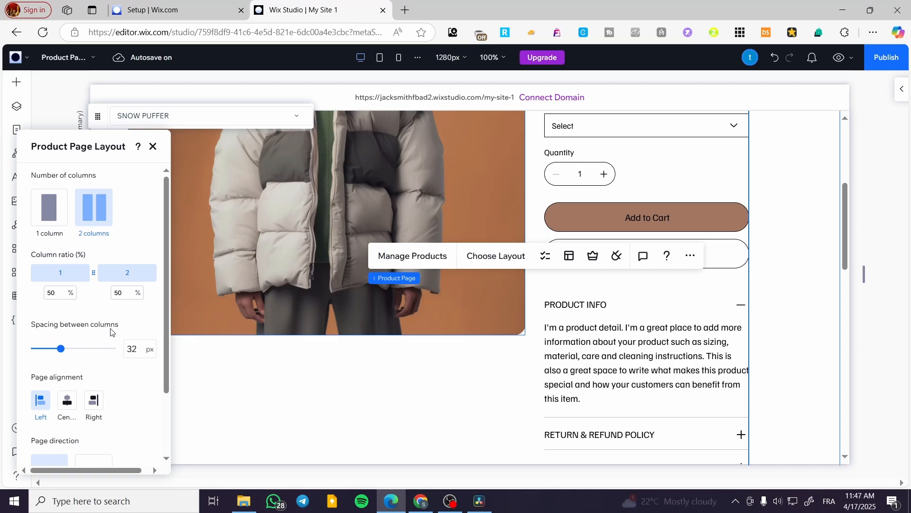
Step: Try the right-to-left page direction for the product page and restore it to left to right
{"action": "scroll", "coordinate": [80, 325], "scroll_direction": "down", "scroll_amount": 2}
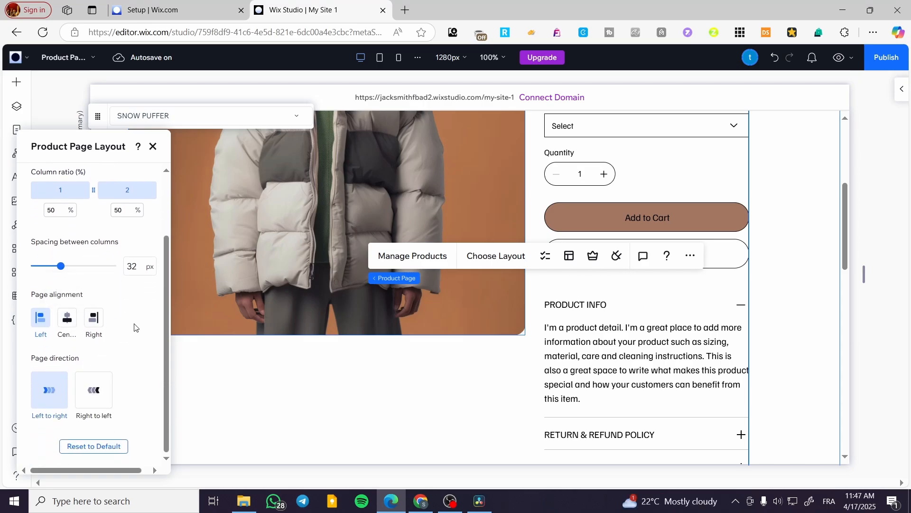
{"action": "left_click", "coordinate": [94, 390]}
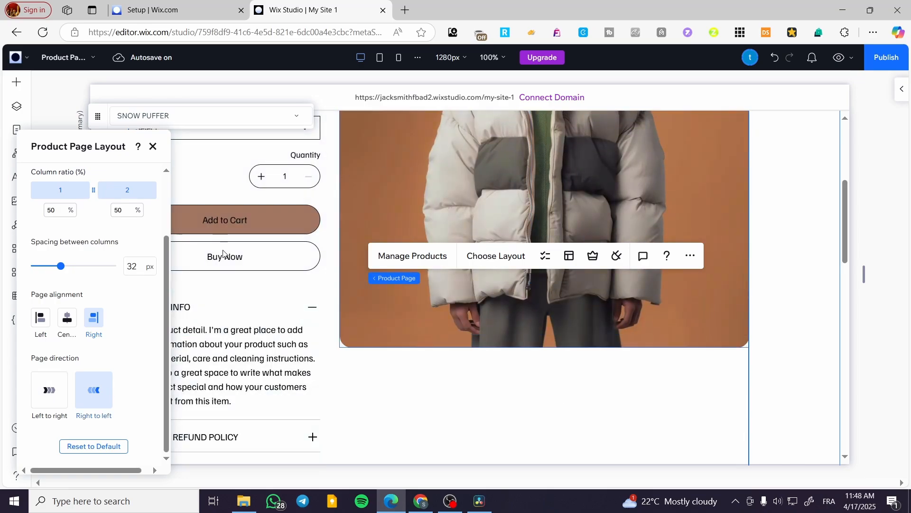
{"action": "left_click", "coordinate": [49, 390]}
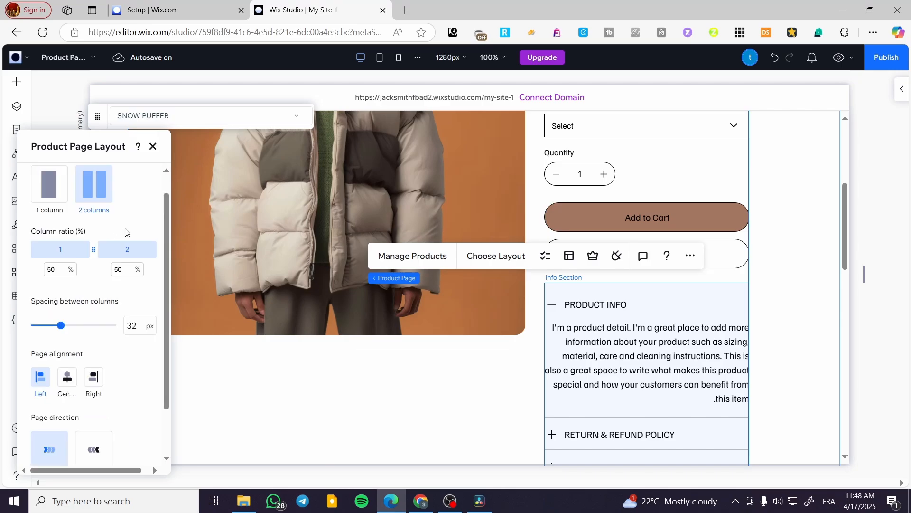
Step: Try a 70% width for the product page's second column and set its column ratio to 50%
{"action": "scroll", "coordinate": [123, 245], "scroll_direction": "up", "scroll_amount": 2}
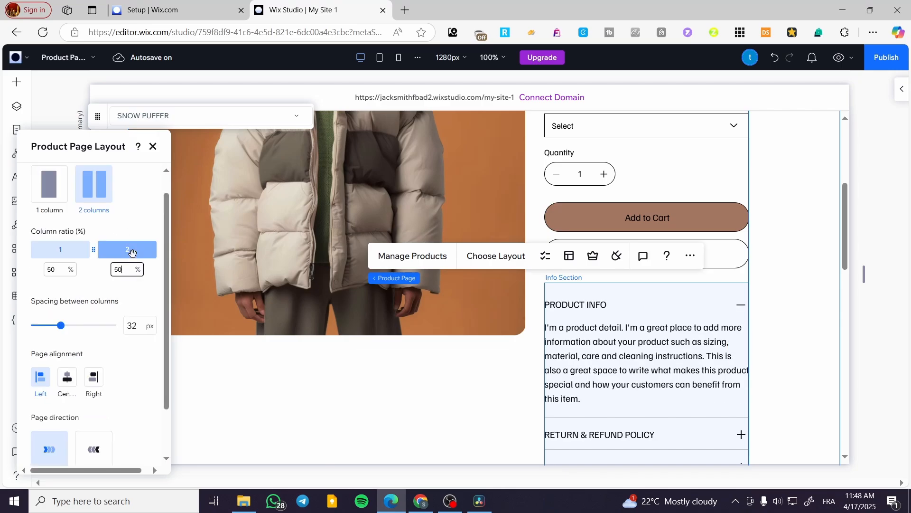
{"action": "mouse_move", "coordinate": [124, 275]}
{"action": "left_mouse_down"}
{"action": "mouse_move", "coordinate": [136, 274]}
{"action": "mouse_move", "coordinate": [116, 275]}
{"action": "mouse_move", "coordinate": [123, 271]}
{"action": "left_mouse_up"}
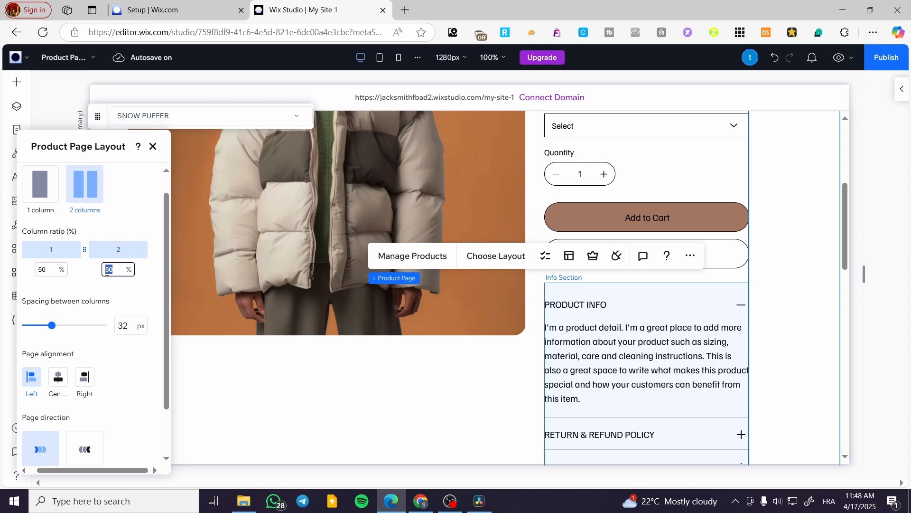
{"action": "type", "text": "70"}
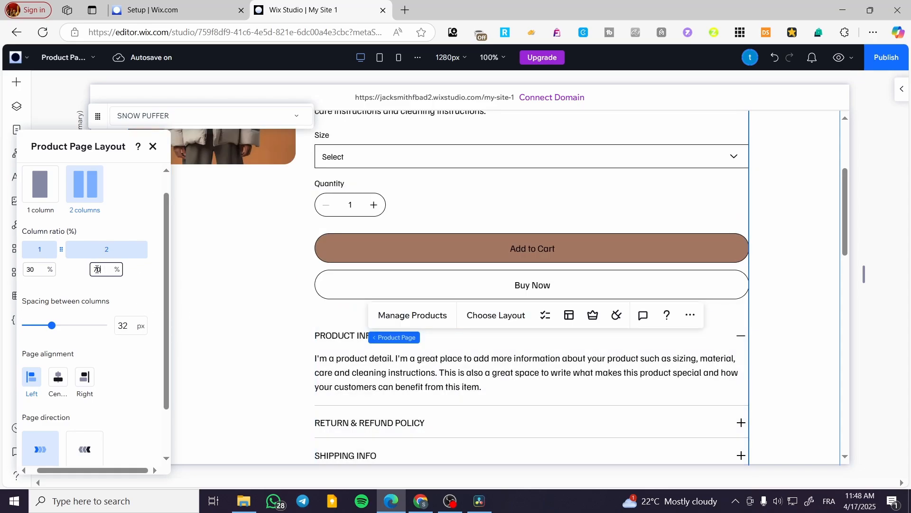
{"action": "type", "text": "50"}
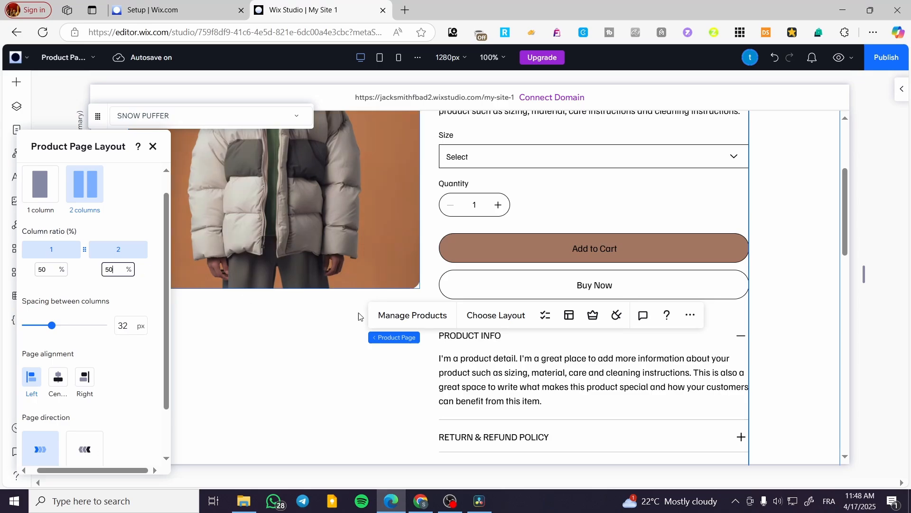
Step: Close the layout settings and look over the two-column product page down to the Related Products section
{"action": "left_click", "coordinate": [781, 316]}
{"action": "scroll", "coordinate": [798, 311], "scroll_direction": "up", "scroll_amount": 4}
{"action": "scroll", "coordinate": [798, 323], "scroll_direction": "down", "scroll_amount": 6}
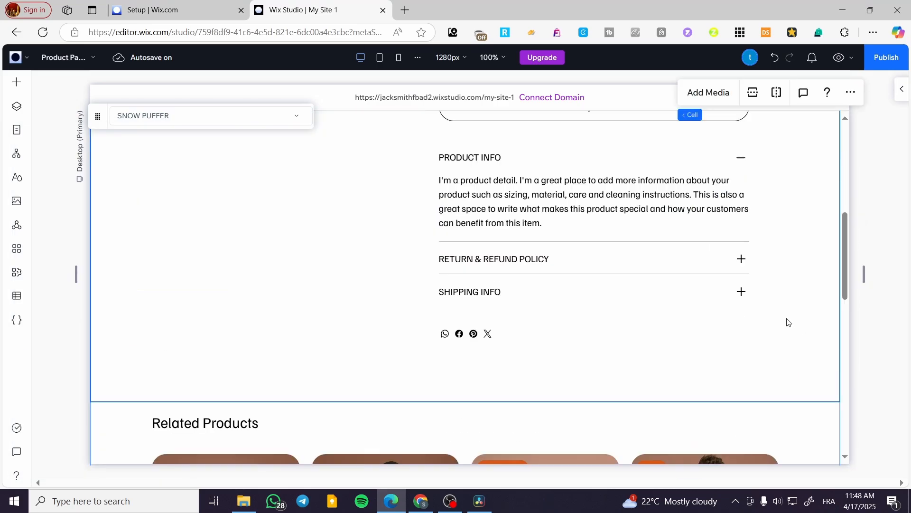
{"action": "scroll", "coordinate": [779, 317], "scroll_direction": "down", "scroll_amount": 3}
{"action": "scroll", "coordinate": [769, 312], "scroll_direction": "up", "scroll_amount": 8}
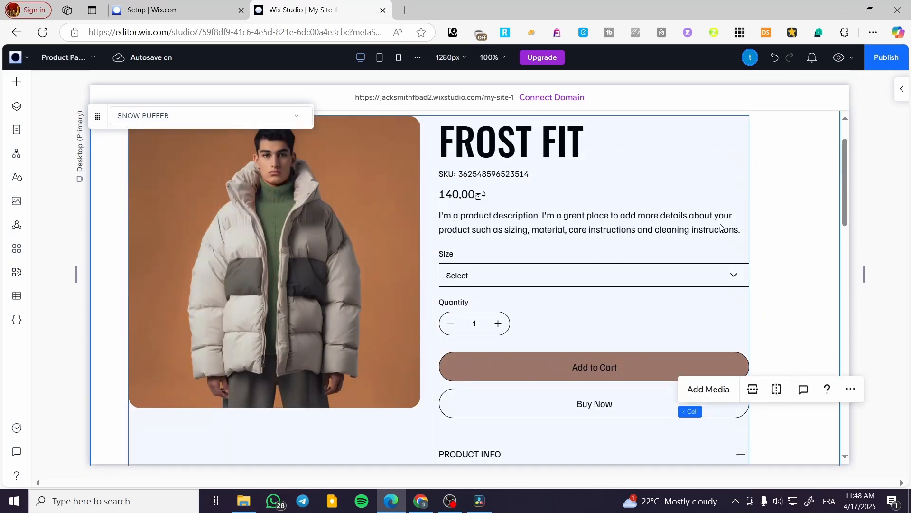